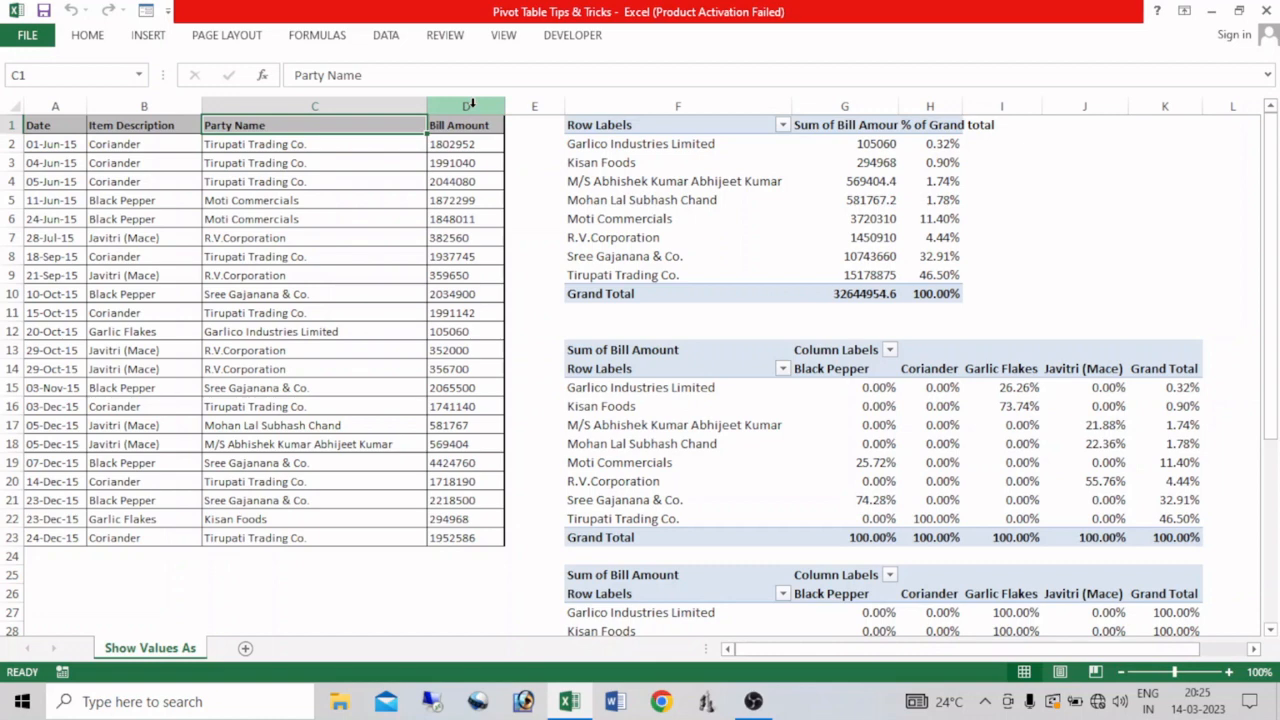
# Widen column H and examine the three existing pivot tables showing bill amounts as percentages of grand, column and row totals.
pyautogui.moveTo(963, 106); pyautogui.dragTo(1007, 117)
pyautogui.moveTo(893, 173)
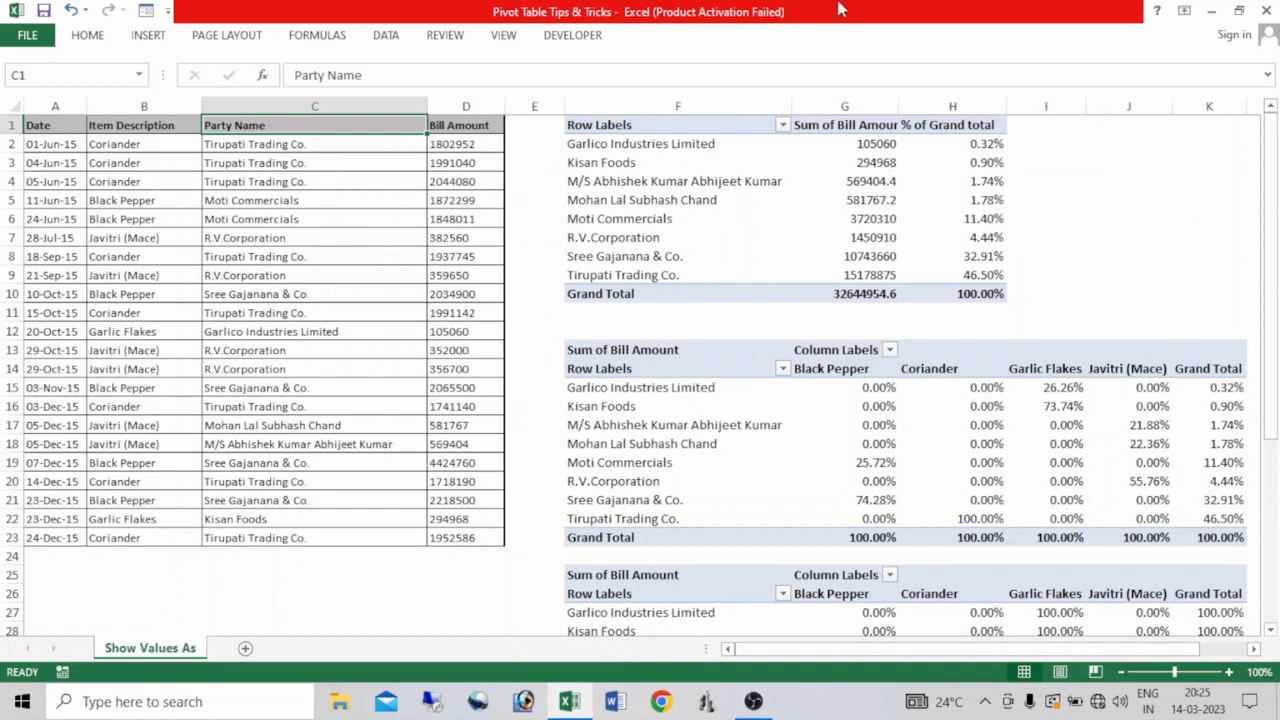
pyautogui.moveTo(696, 218)
pyautogui.moveTo(980, 172)
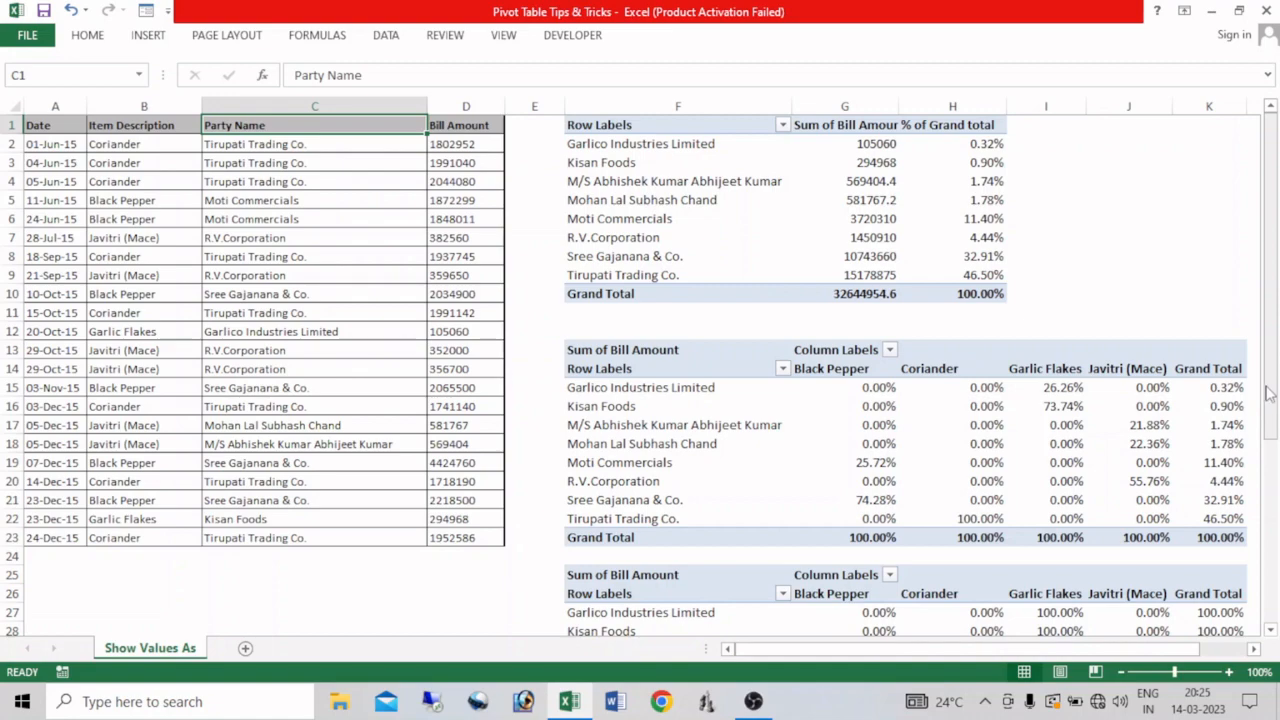
pyautogui.moveTo(1268, 393); pyautogui.dragTo(1272, 458)
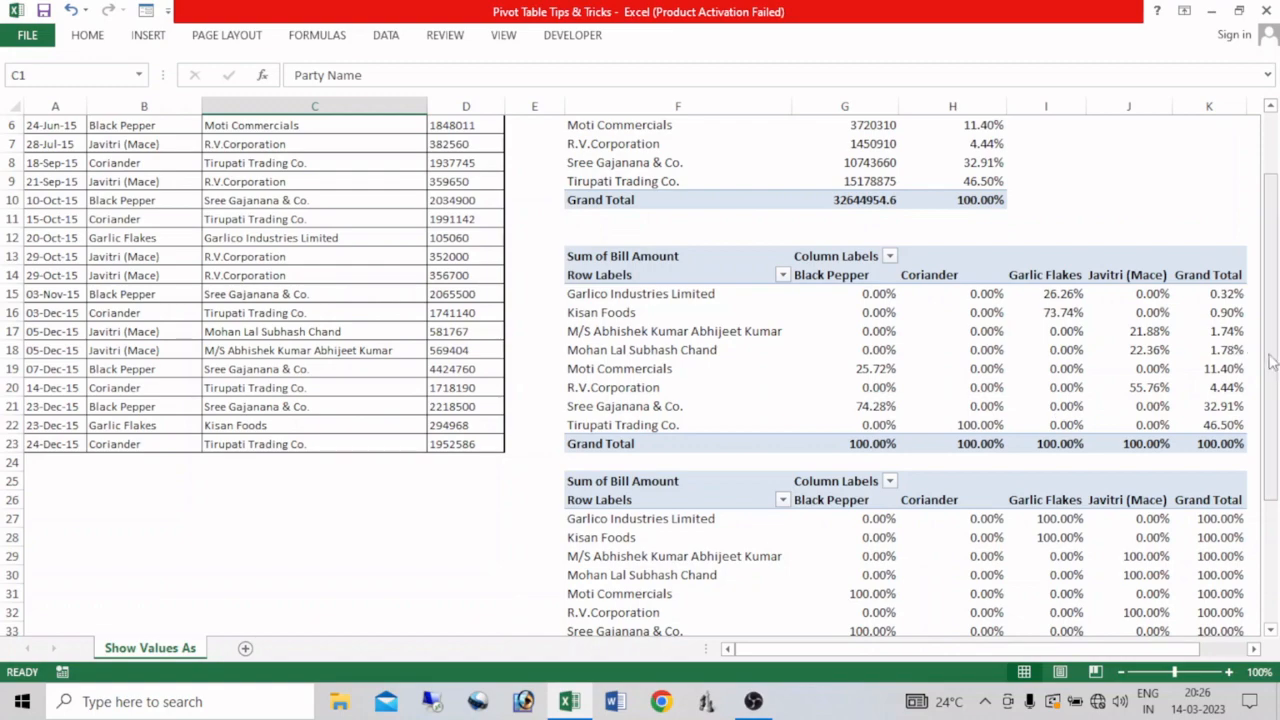
pyautogui.moveTo(1272, 365); pyautogui.dragTo(1271, 388)
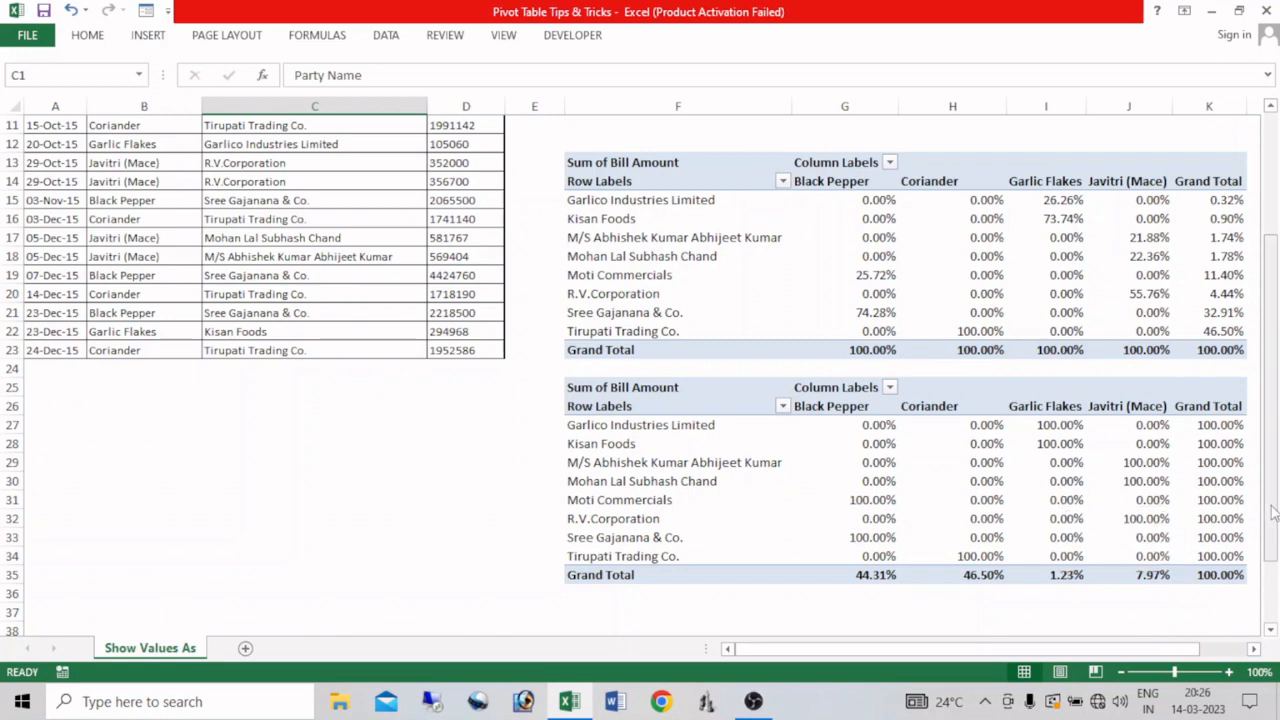
pyautogui.moveTo(1273, 512); pyautogui.dragTo(1272, 504)
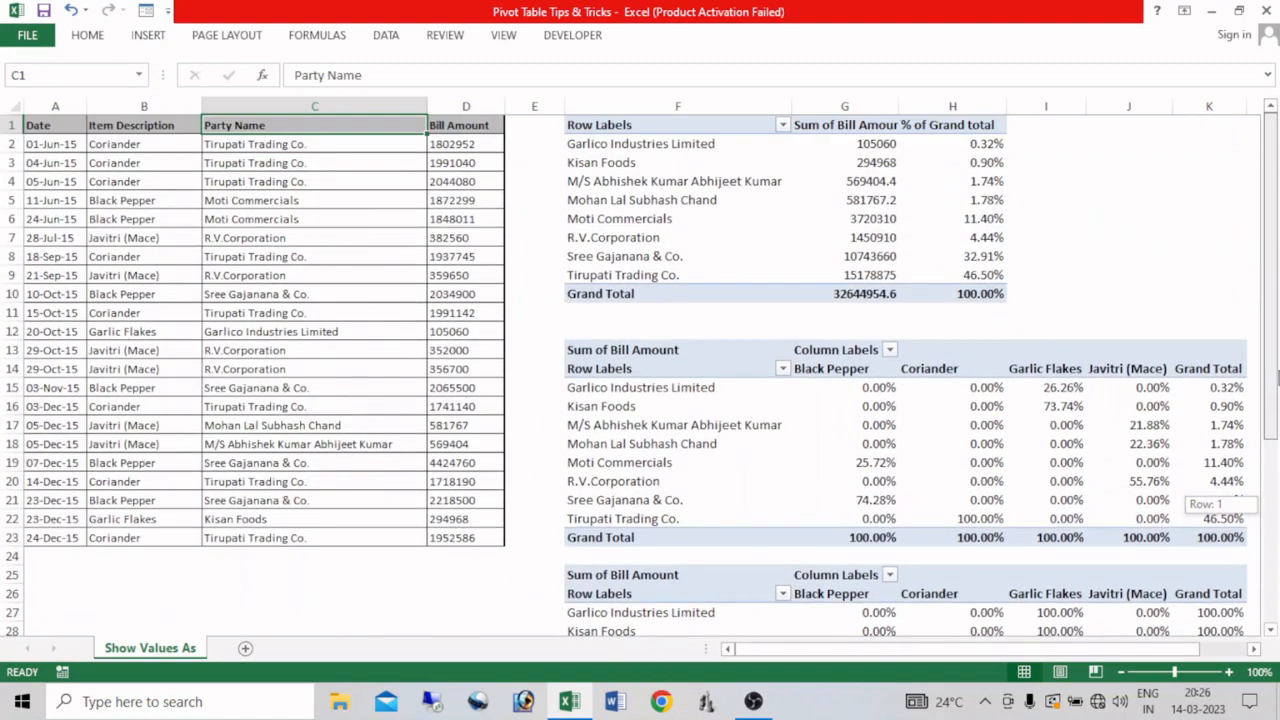
pyautogui.moveTo(1278, 369); pyautogui.dragTo(1277, 443)
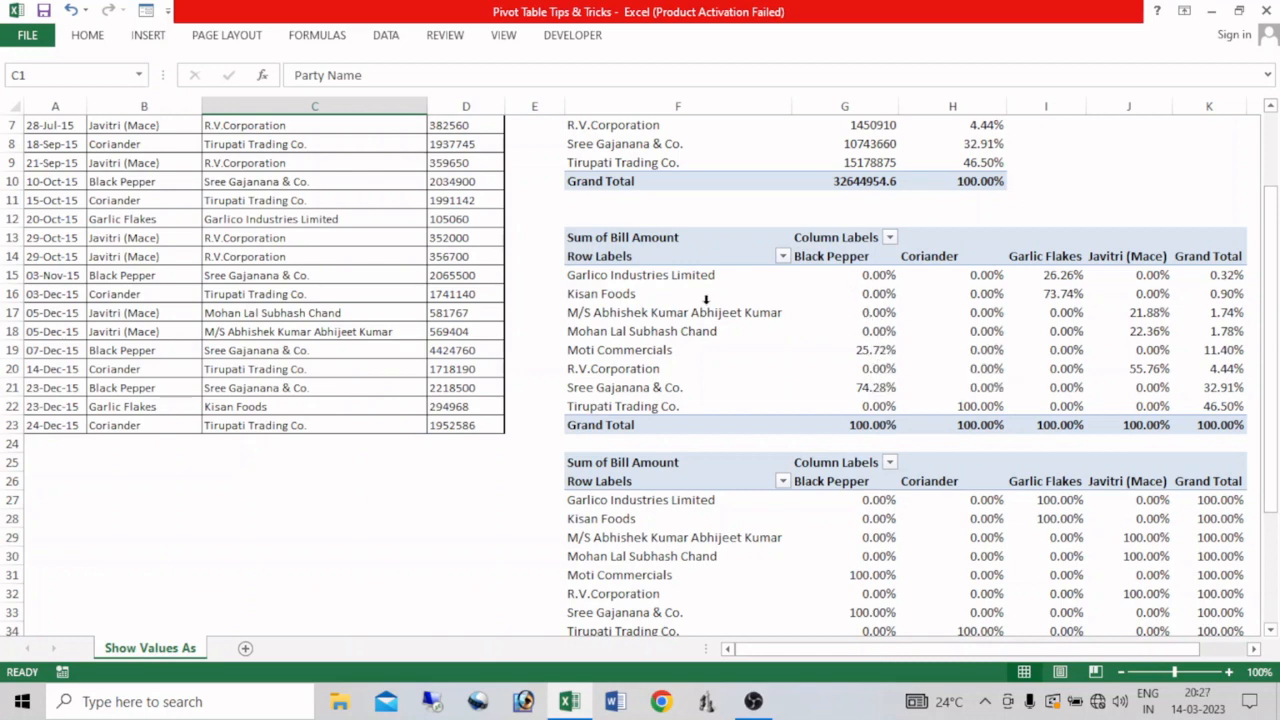
pyautogui.scroll(-2, 1276, 399)
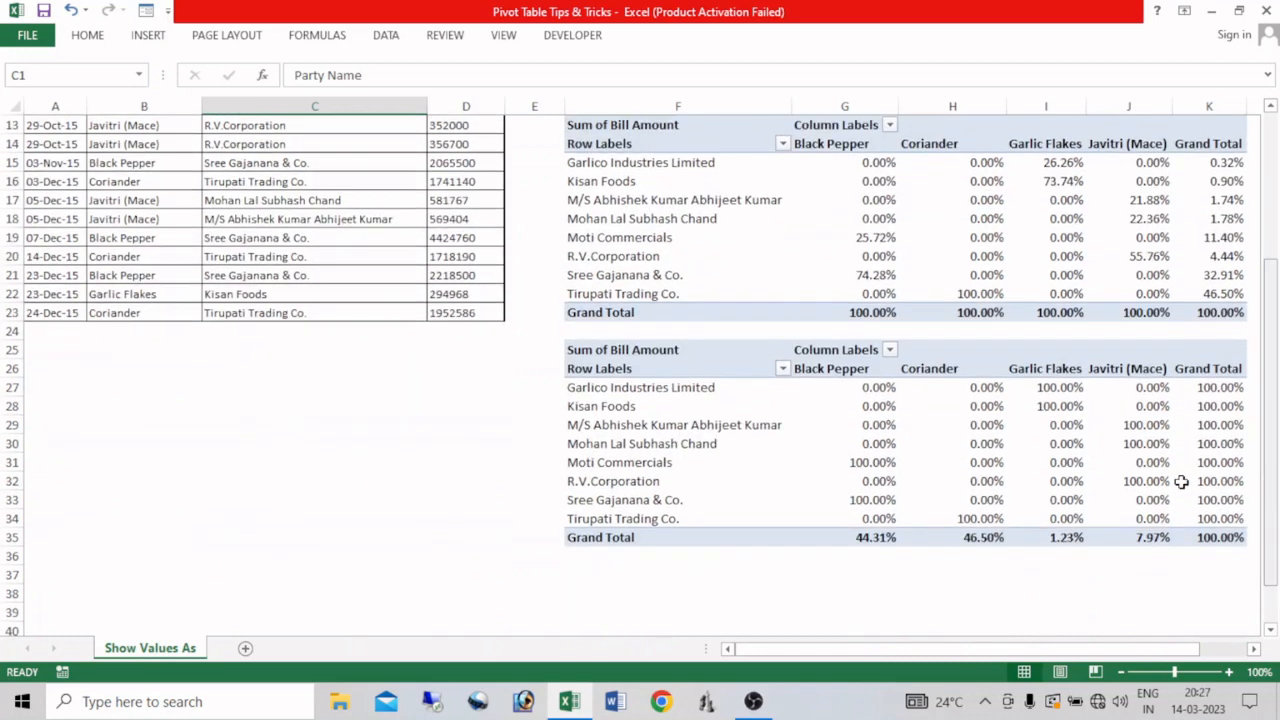
pyautogui.moveTo(874, 489)
pyautogui.scroll(4, 1274, 480)
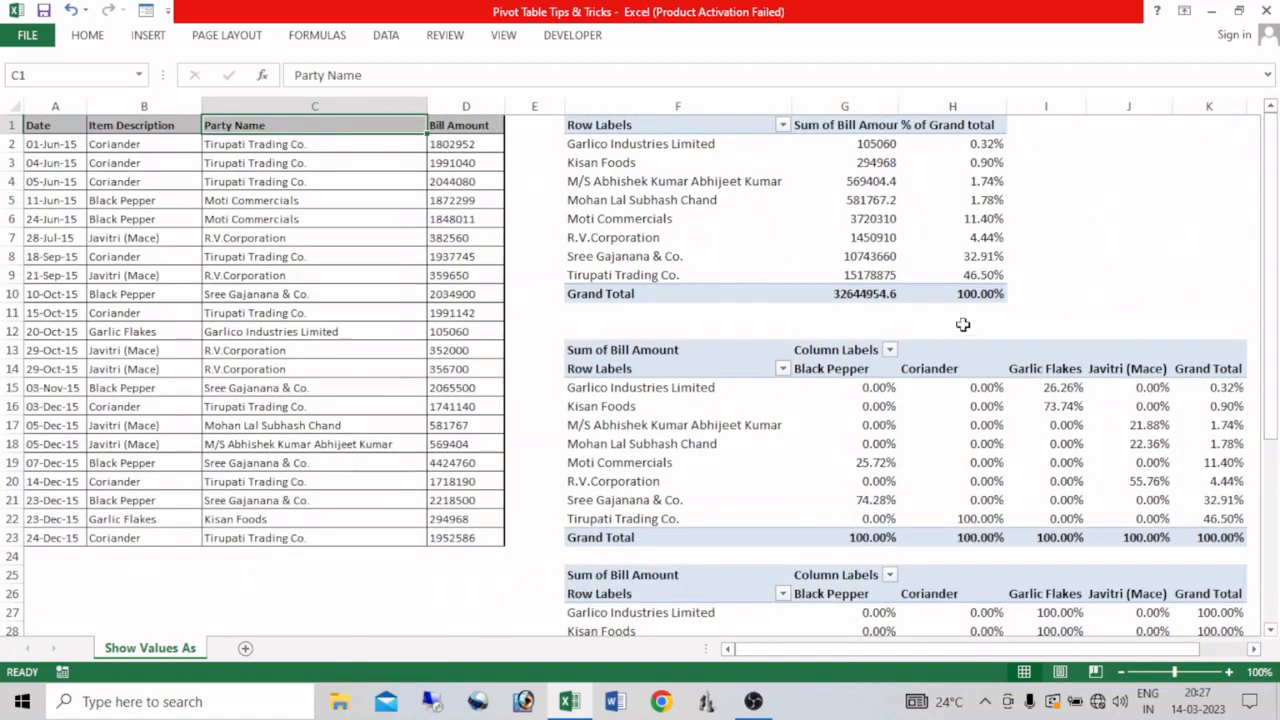
# Delete all the existing pivot tables in columns F to M and return to cell A1.
pyautogui.moveTo(590, 103); pyautogui.dragTo(1276, 255)
pyautogui.press('Delete')
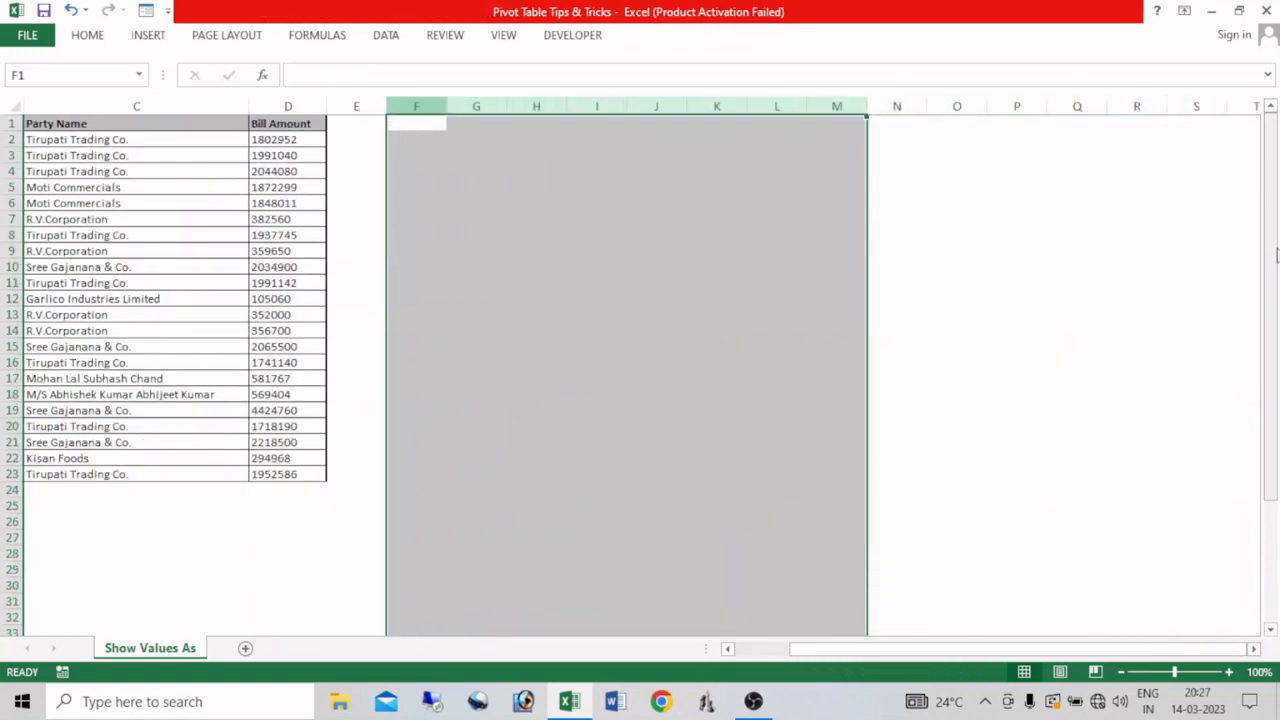
pyautogui.hotkey('ctrl', 'Home')
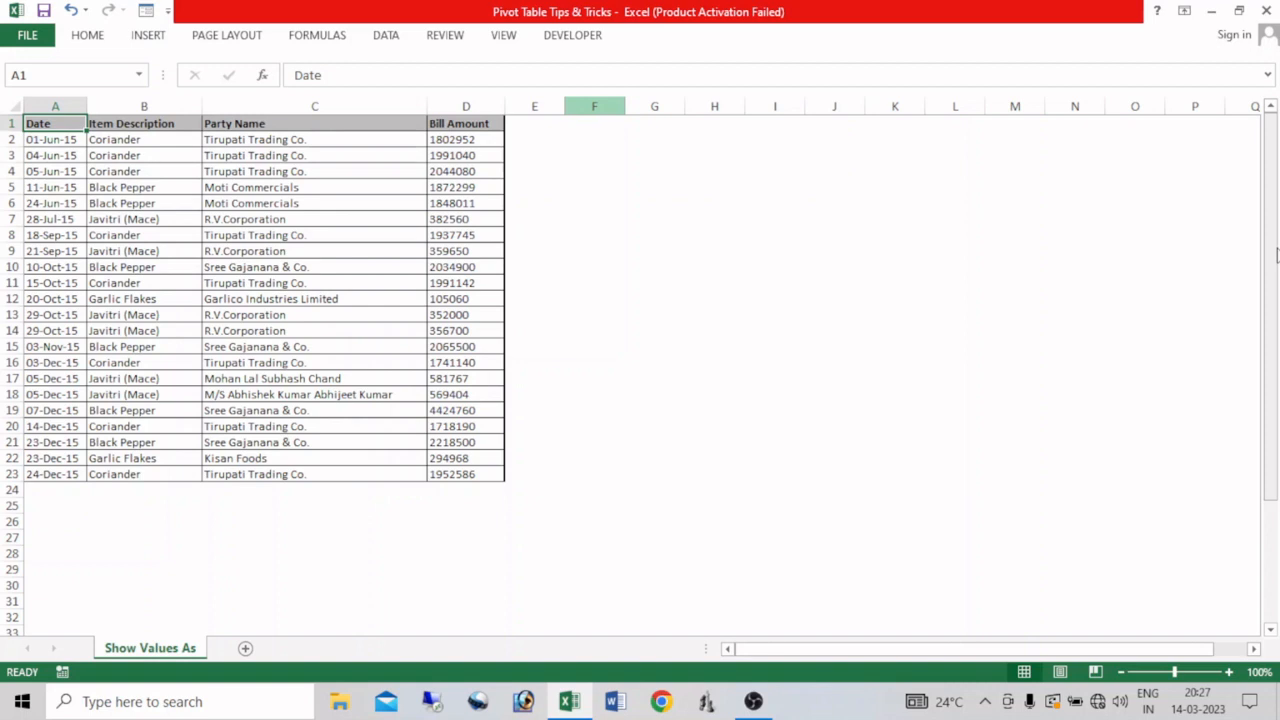
# Create a pivot table from the A1:D23 bill data, placed on the existing worksheet at cell F1.
pyautogui.click(289, 330)
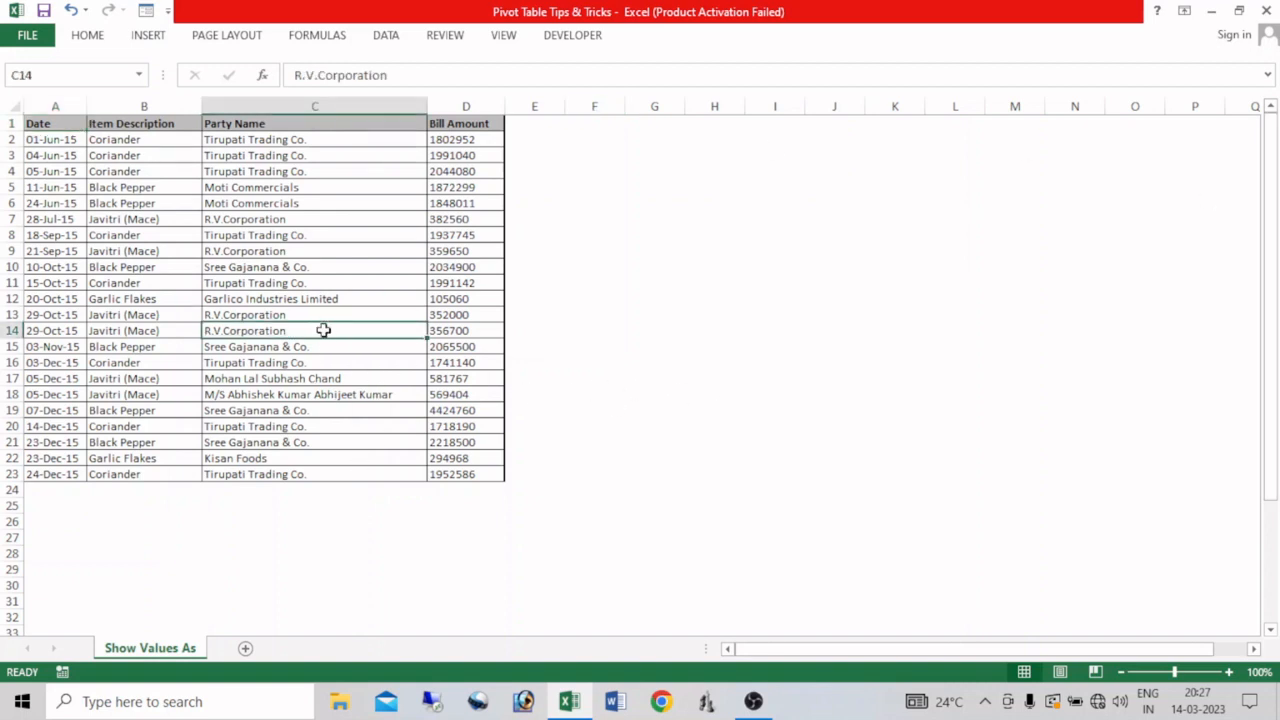
pyautogui.press('alt')
pyautogui.press('n')
pyautogui.press('v')
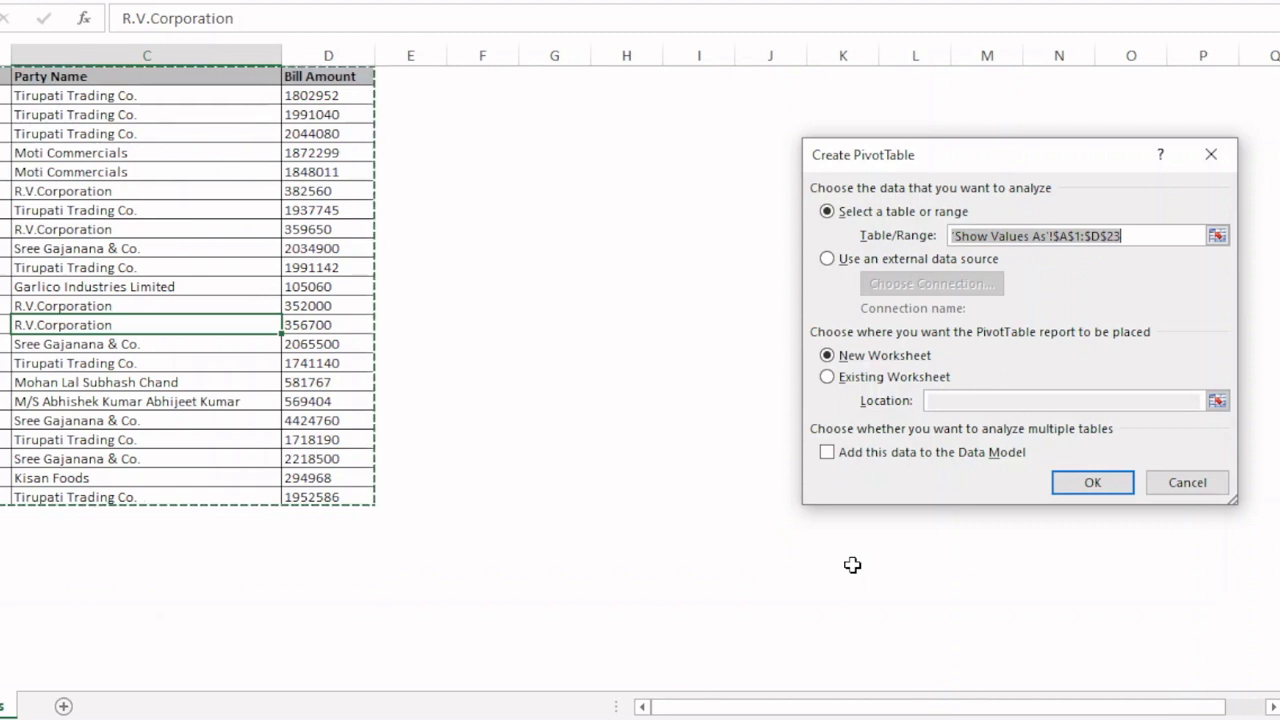
pyautogui.click(827, 377)
pyautogui.click(930, 401)
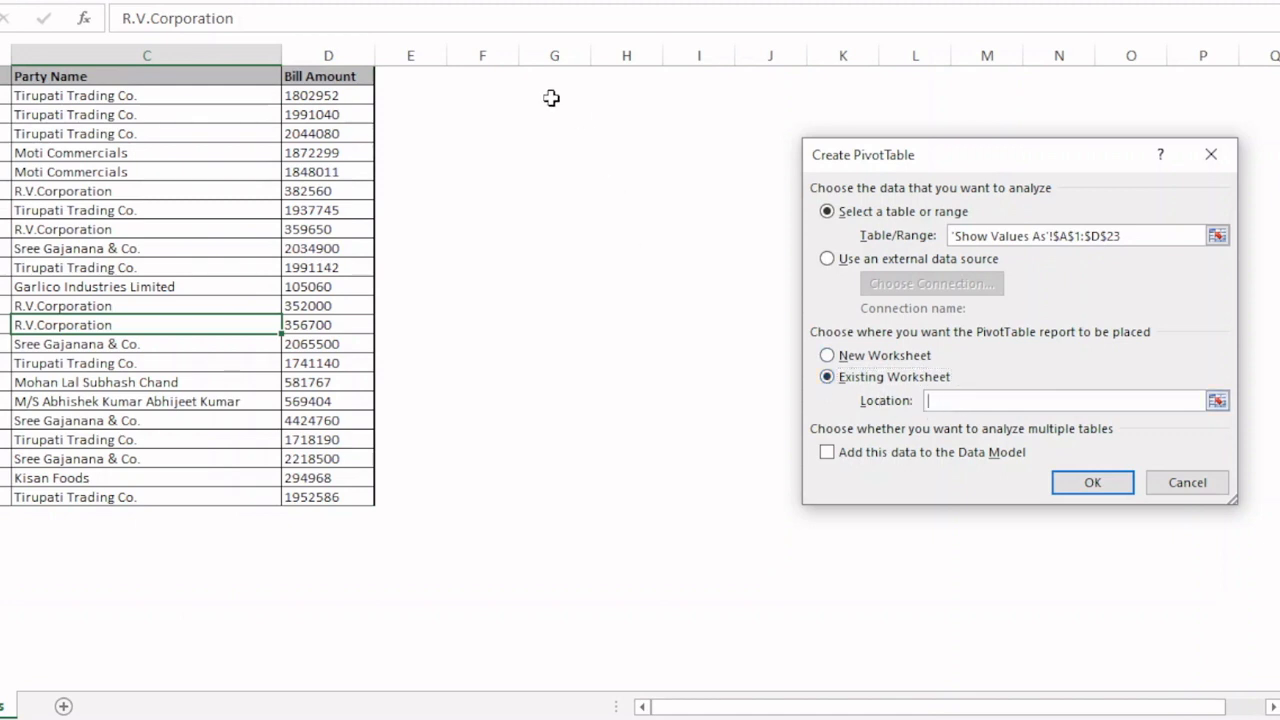
pyautogui.click(480, 75)
pyautogui.click(1092, 482)
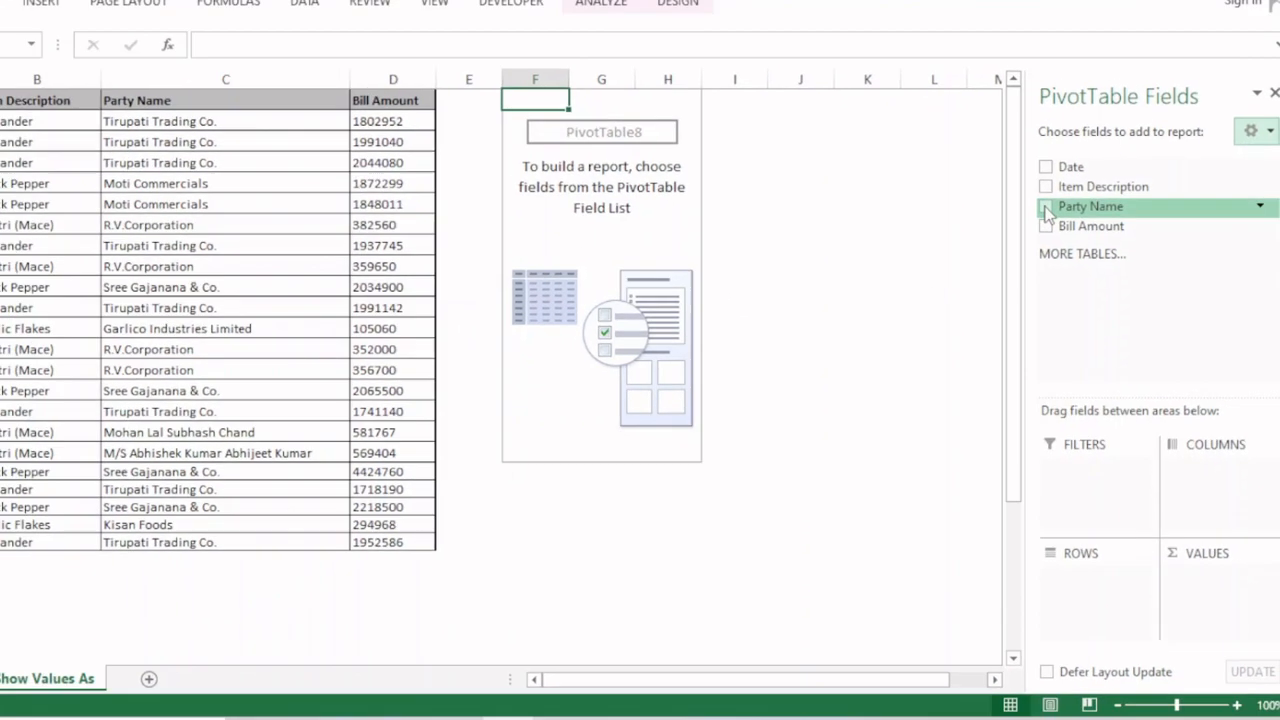
# Add Party Name as rows and Bill Amount as summed values, and close the field list.
pyautogui.click(1045, 208)
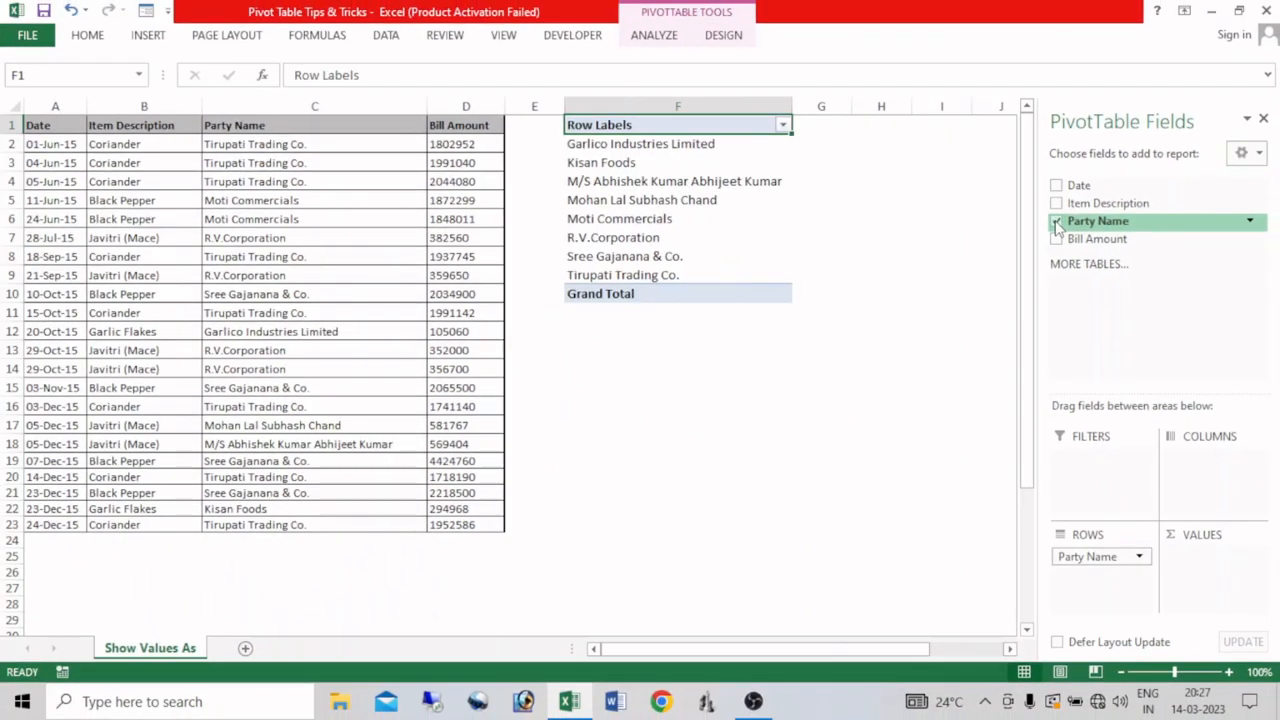
pyautogui.click(1057, 239)
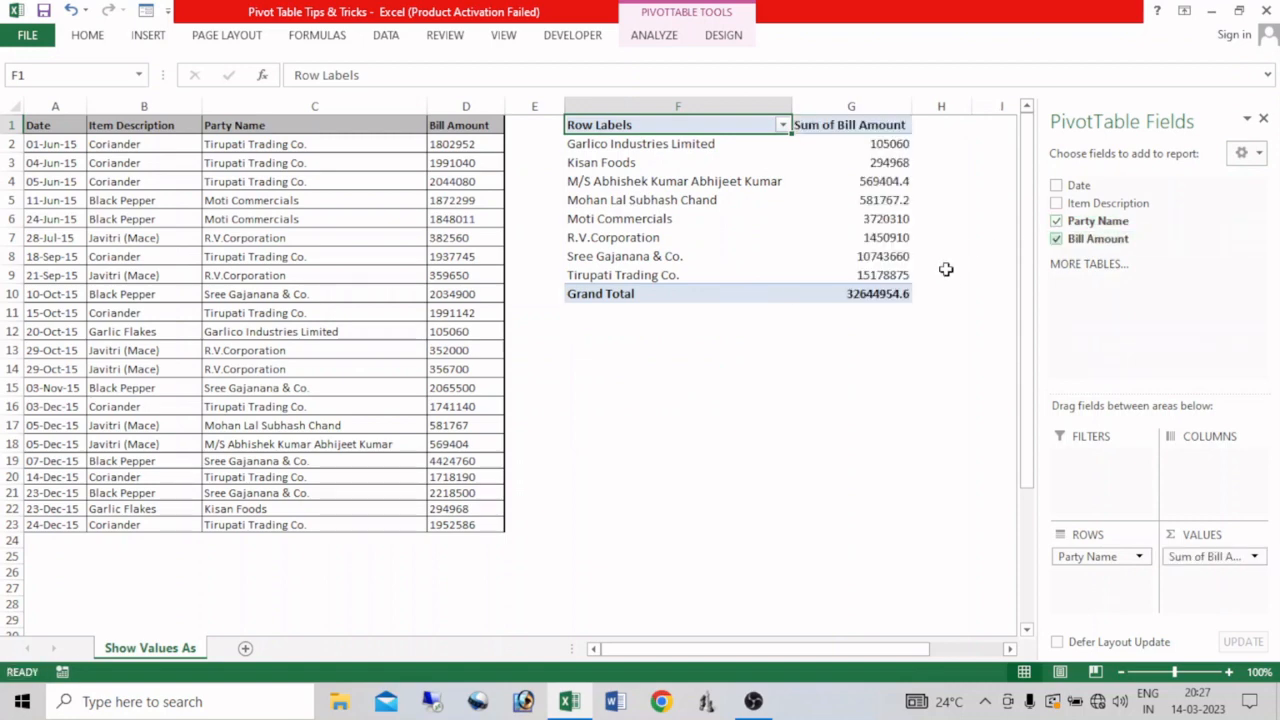
pyautogui.click(1263, 118)
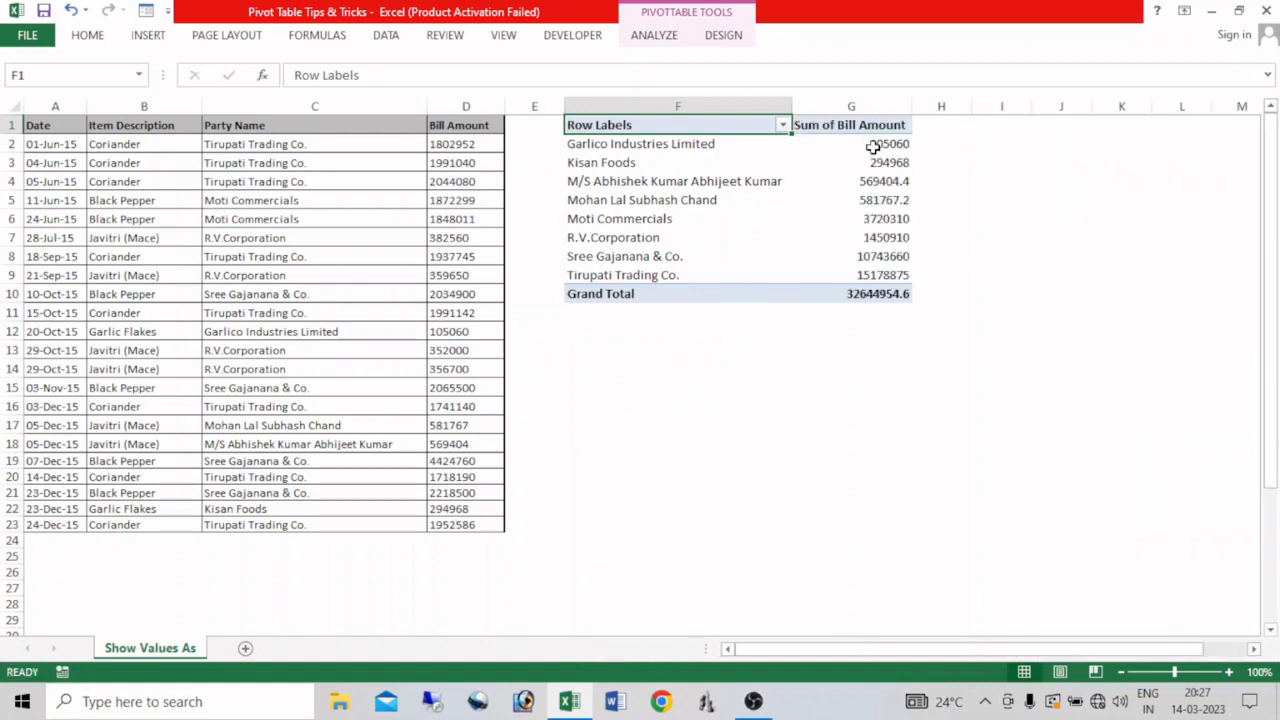
# Add the Bill Amount field to the pivot table's values a second time and close the field list.
pyautogui.moveTo(873, 241)
pyautogui.click(862, 179)
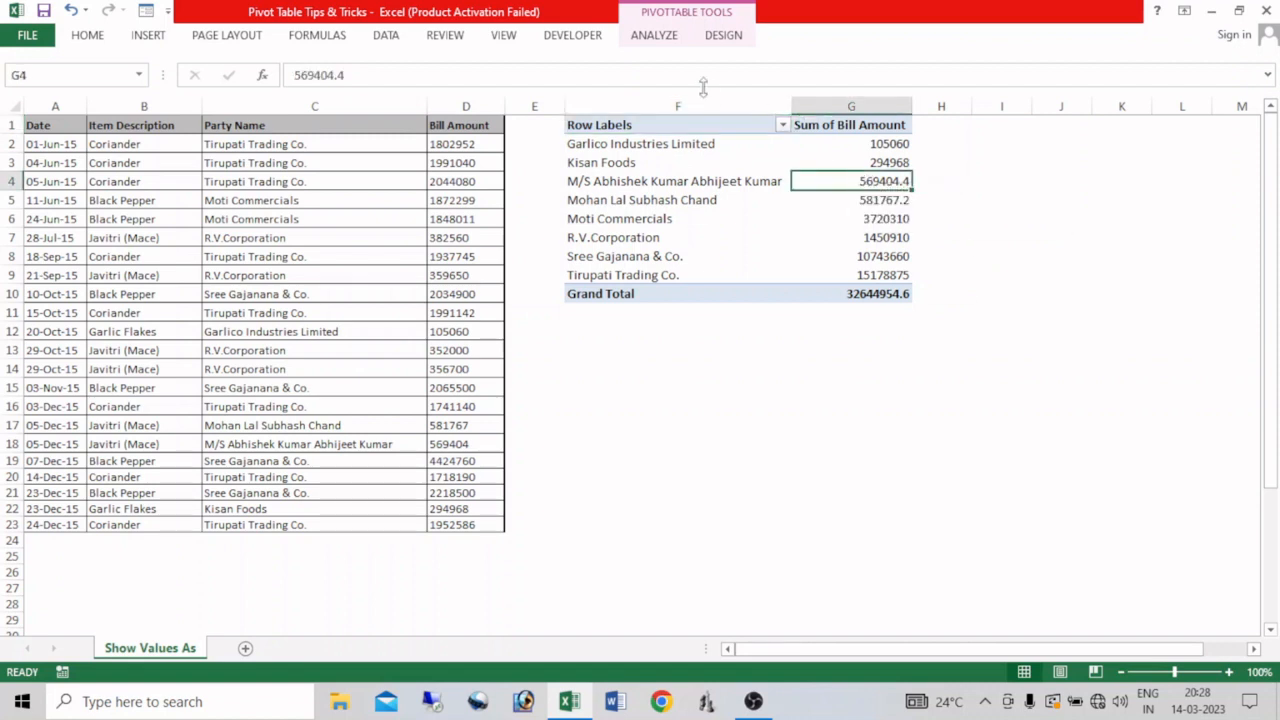
pyautogui.click(655, 35)
pyautogui.click(1119, 100)
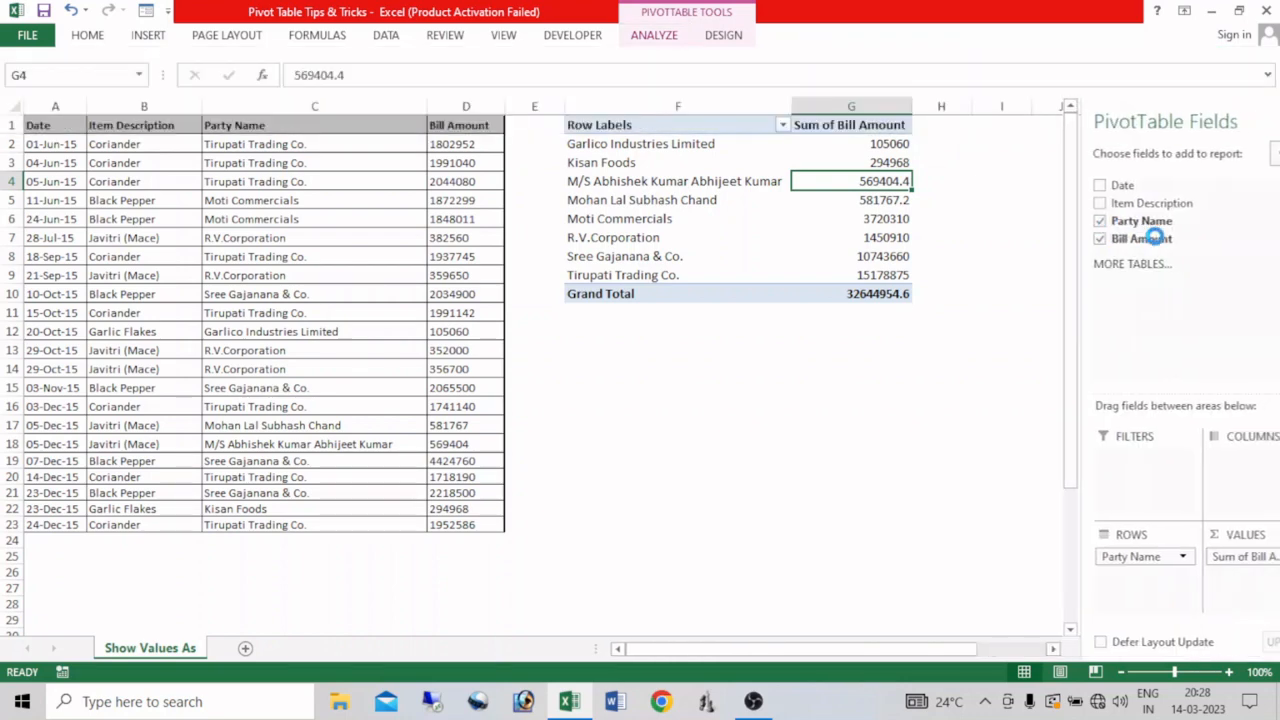
pyautogui.moveTo(1177, 240); pyautogui.dragTo(1215, 590)
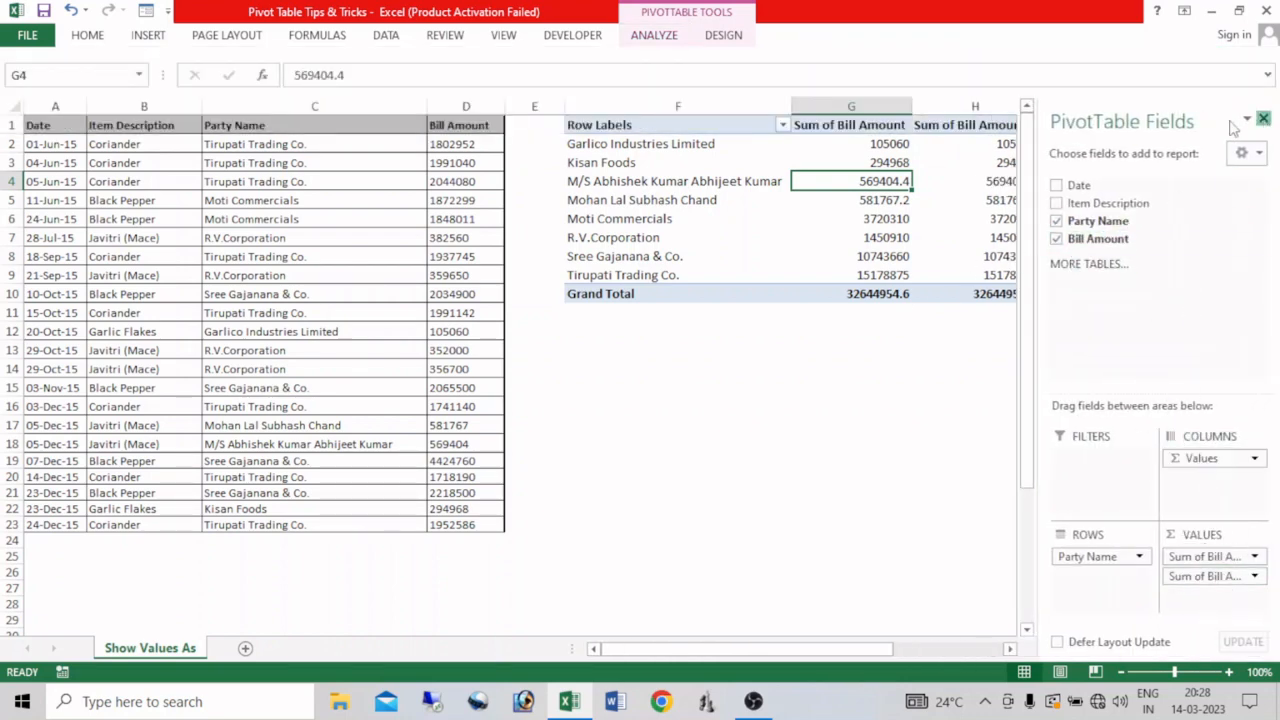
pyautogui.click(1262, 119)
# Rename the header of the second bill amount column in H1 to "% of grand total".
pyautogui.click(978, 126)
pyautogui.click(978, 126)
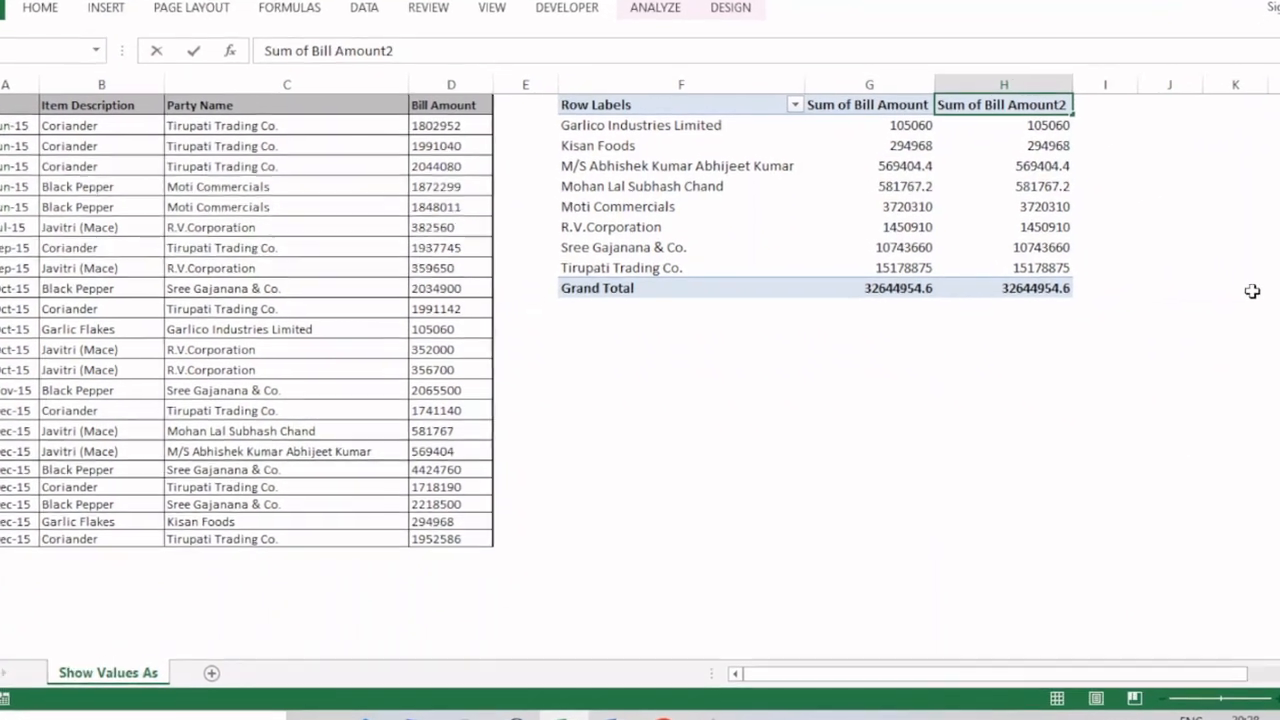
pyautogui.press('F2')
pyautogui.press('BackSpace')
pyautogui.press('BackSpace')
pyautogui.press('BackSpace')
pyautogui.press('BackSpace')
pyautogui.press('BackSpace')
pyautogui.press('BackSpace')
pyautogui.press('BackSpace')
pyautogui.press('BackSpace')
pyautogui.press('BackSpace')
pyautogui.press('BackSpace')
pyautogui.press('BackSpace')
pyautogui.press('BackSpace')
pyautogui.press('BackSpace')
pyautogui.press('BackSpace')
pyautogui.press('BackSpace')
pyautogui.press('BackSpace')
pyautogui.press('BackSpace')
pyautogui.press('BackSpace')
pyautogui.press('BackSpace')
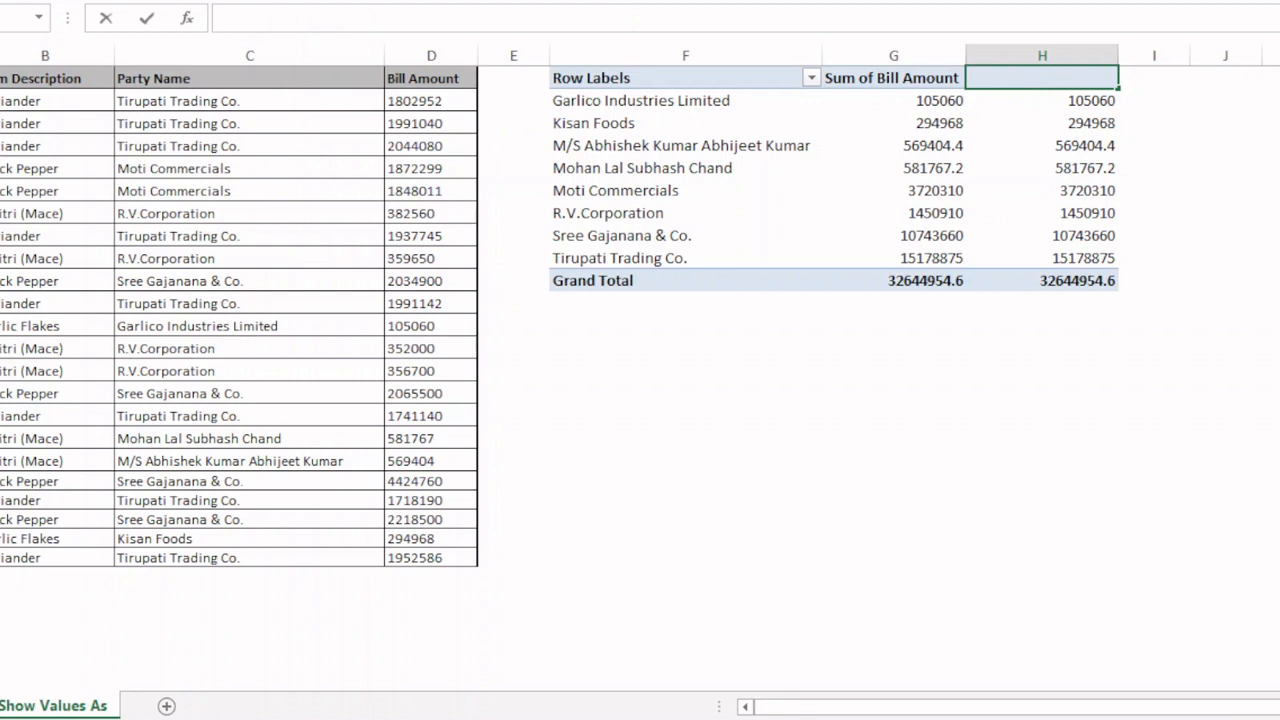
pyautogui.write('% og')
pyautogui.press('BackSpace')
pyautogui.write('f grand total')
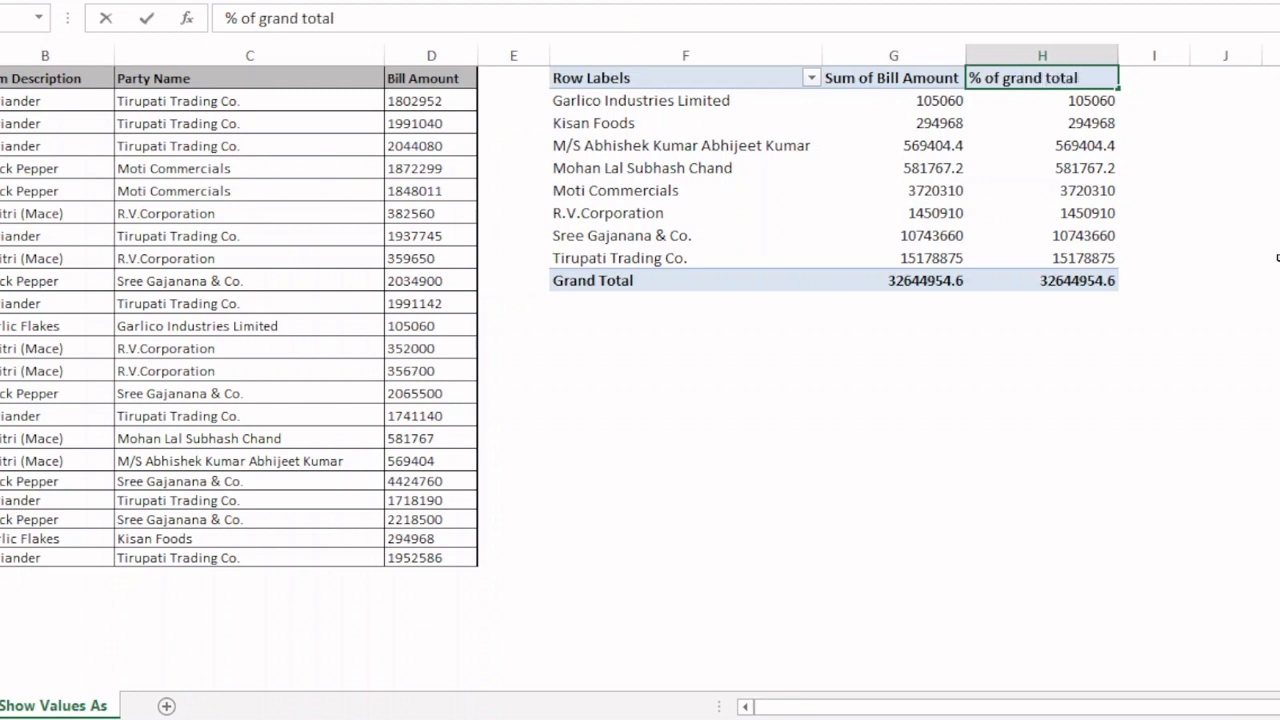
pyautogui.click(1226, 234)
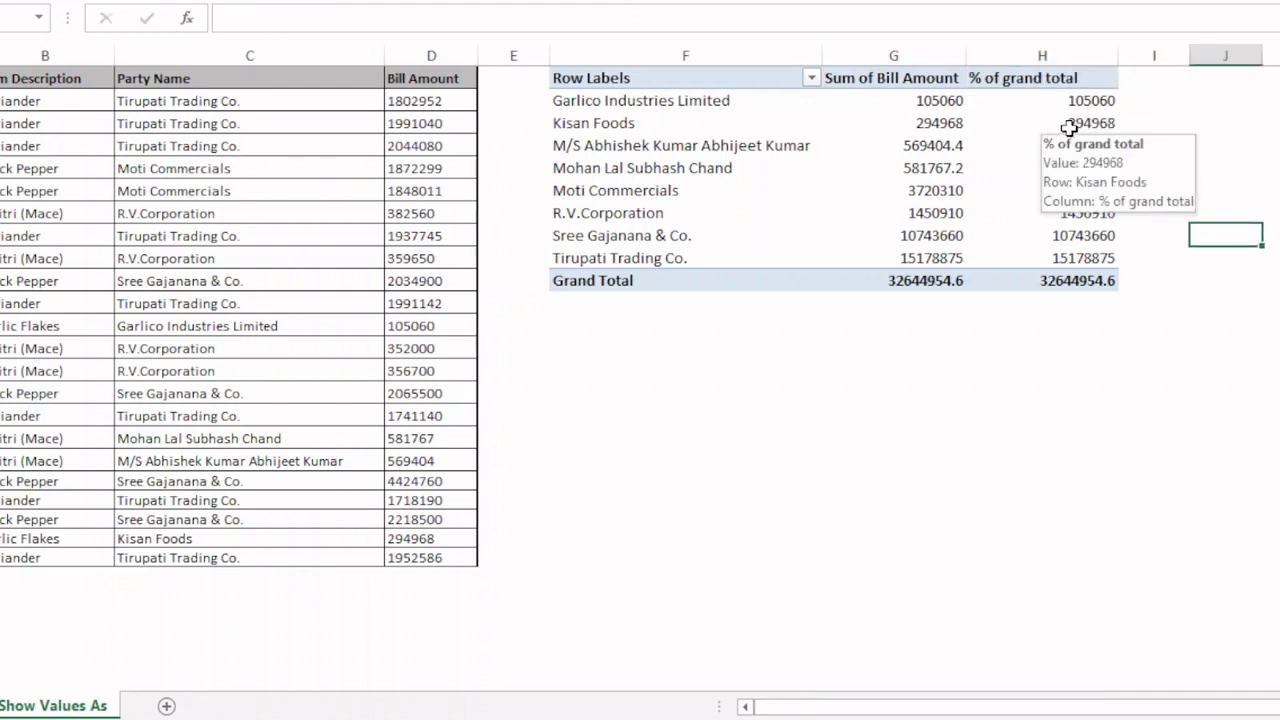
# Set the "% of grand total" value field to show its values as % of Grand Total.
pyautogui.click(1072, 124)
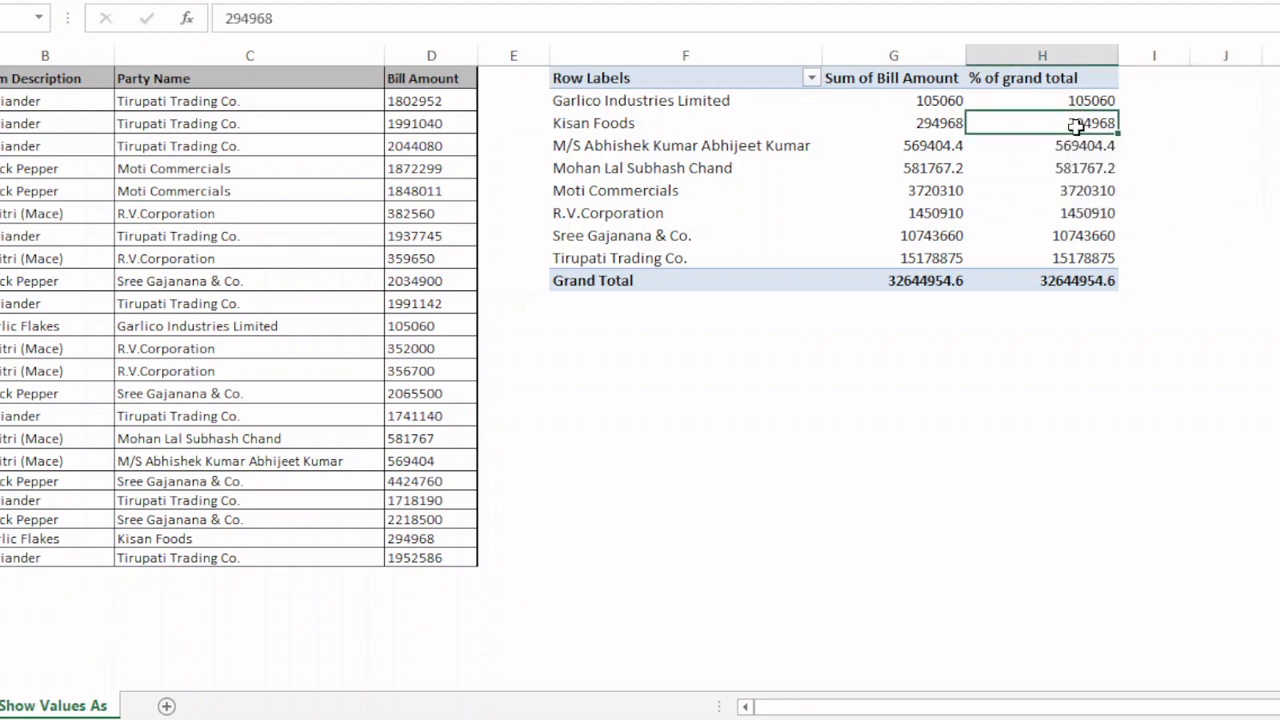
pyautogui.click(1072, 166)
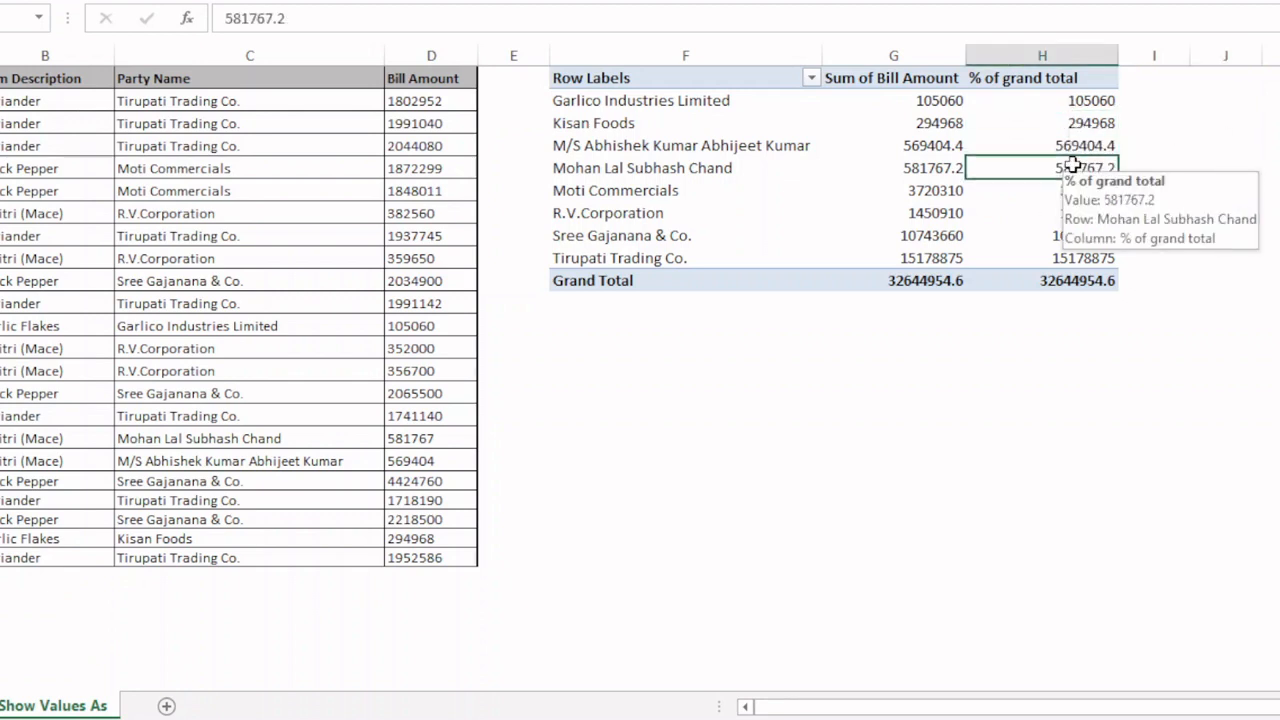
pyautogui.rightClick(1072, 166)
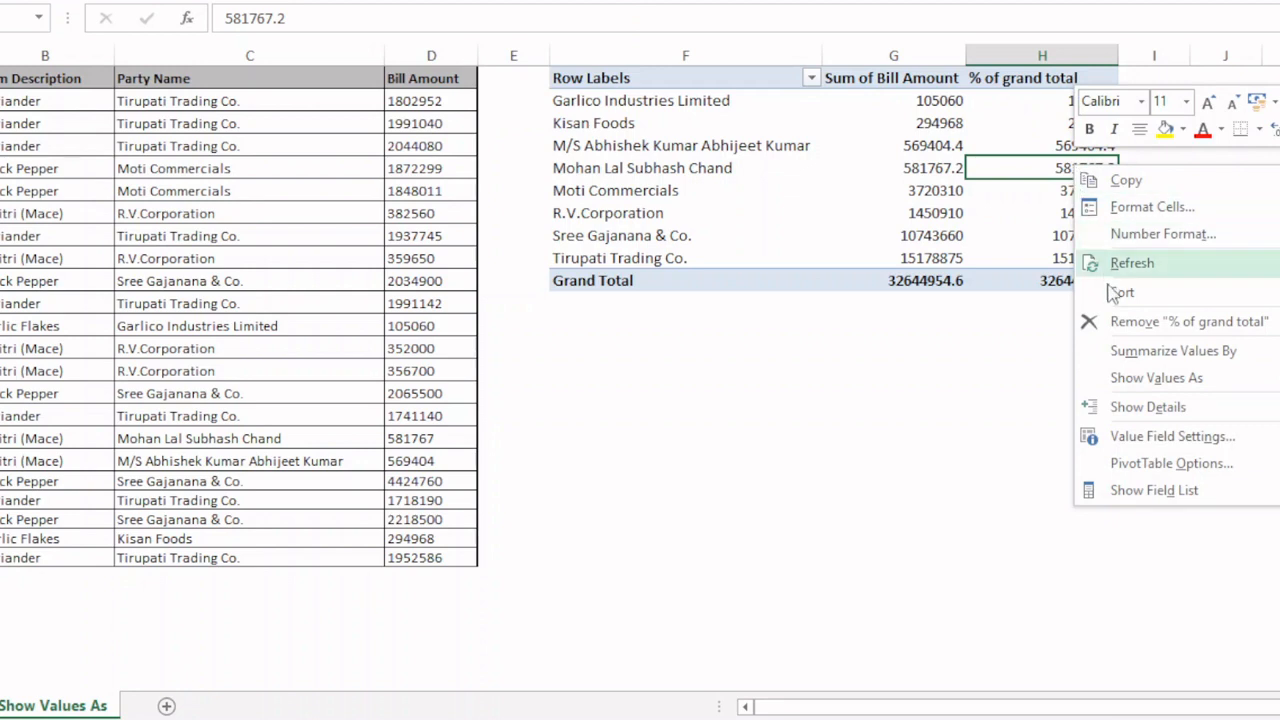
pyautogui.click(1157, 438)
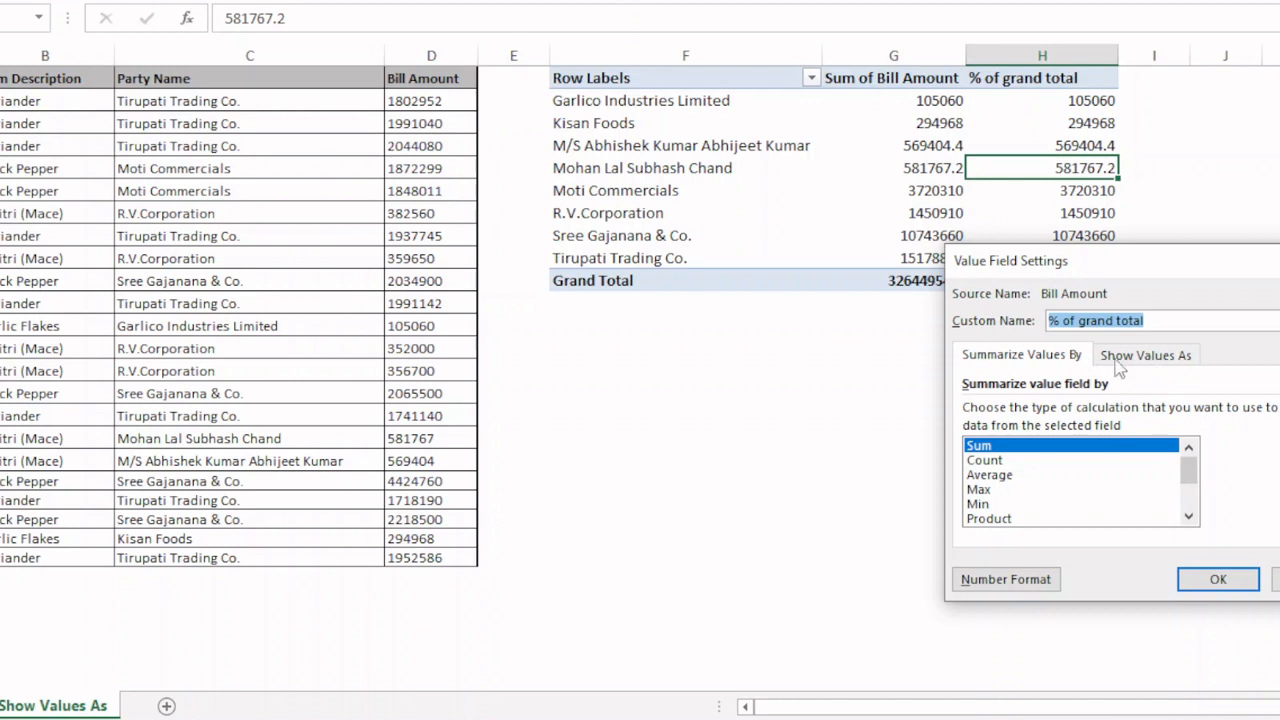
pyautogui.click(1130, 366)
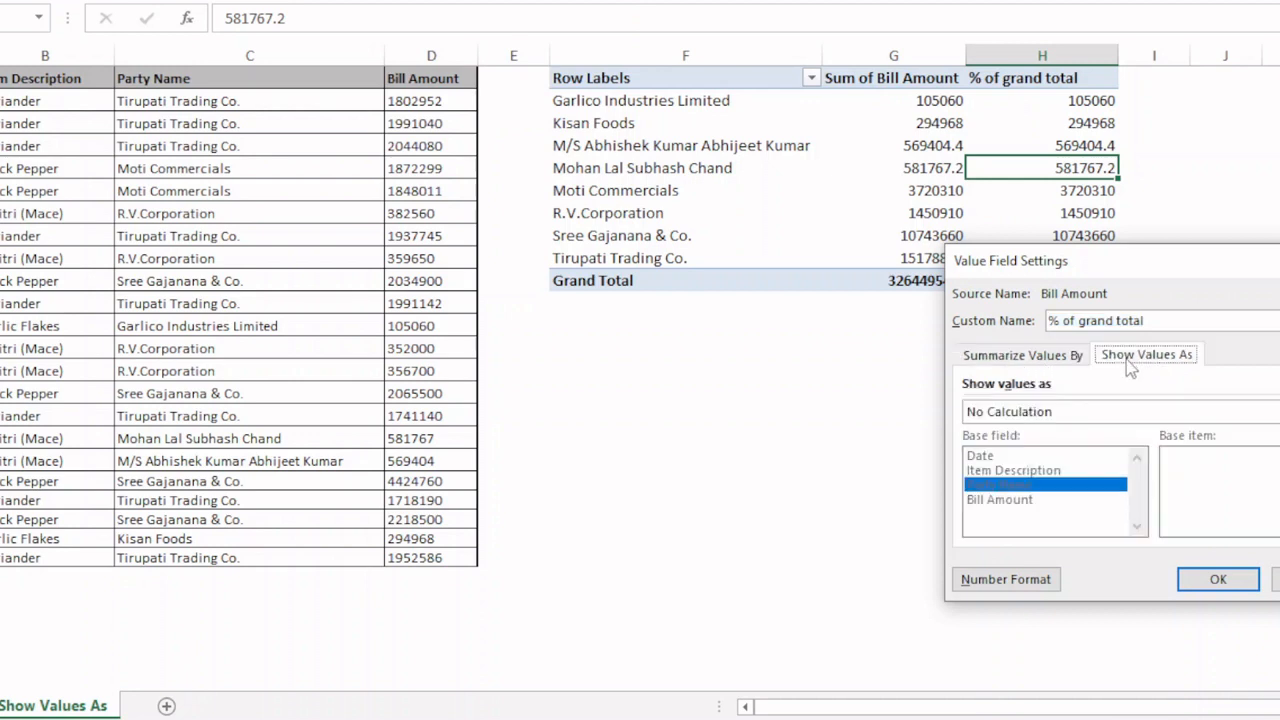
pyautogui.click(1070, 414)
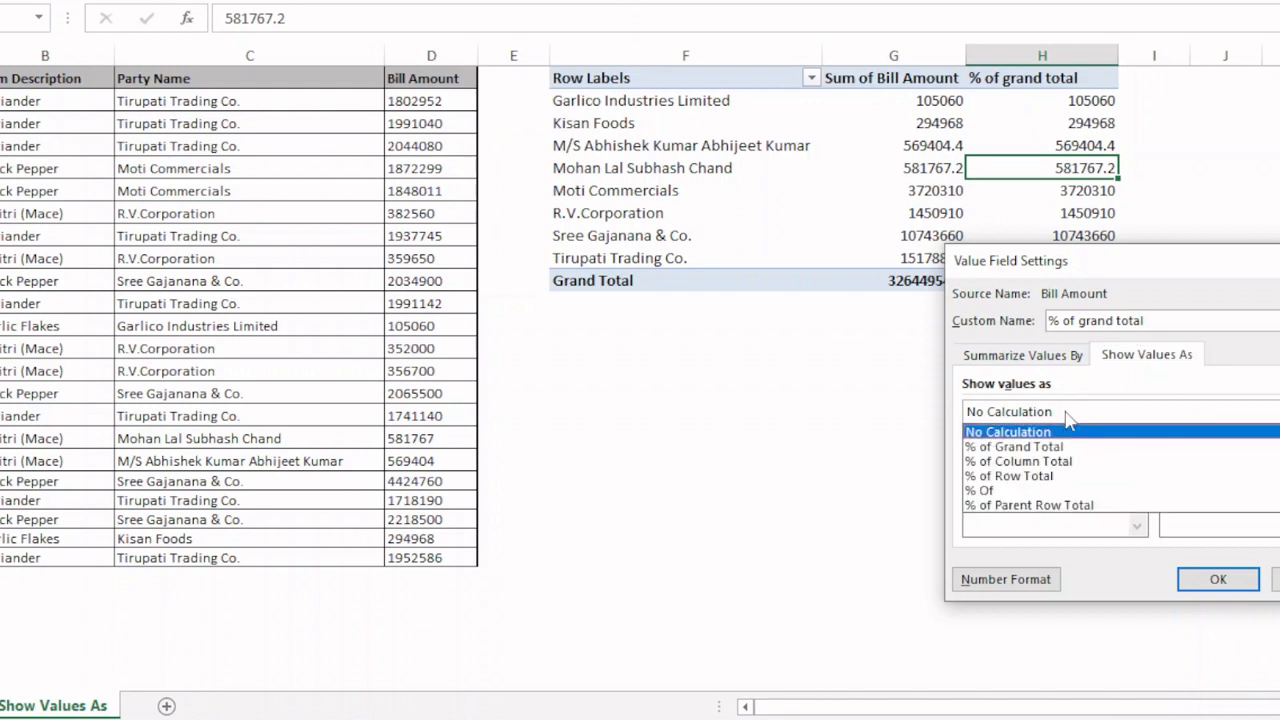
pyautogui.click(1026, 448)
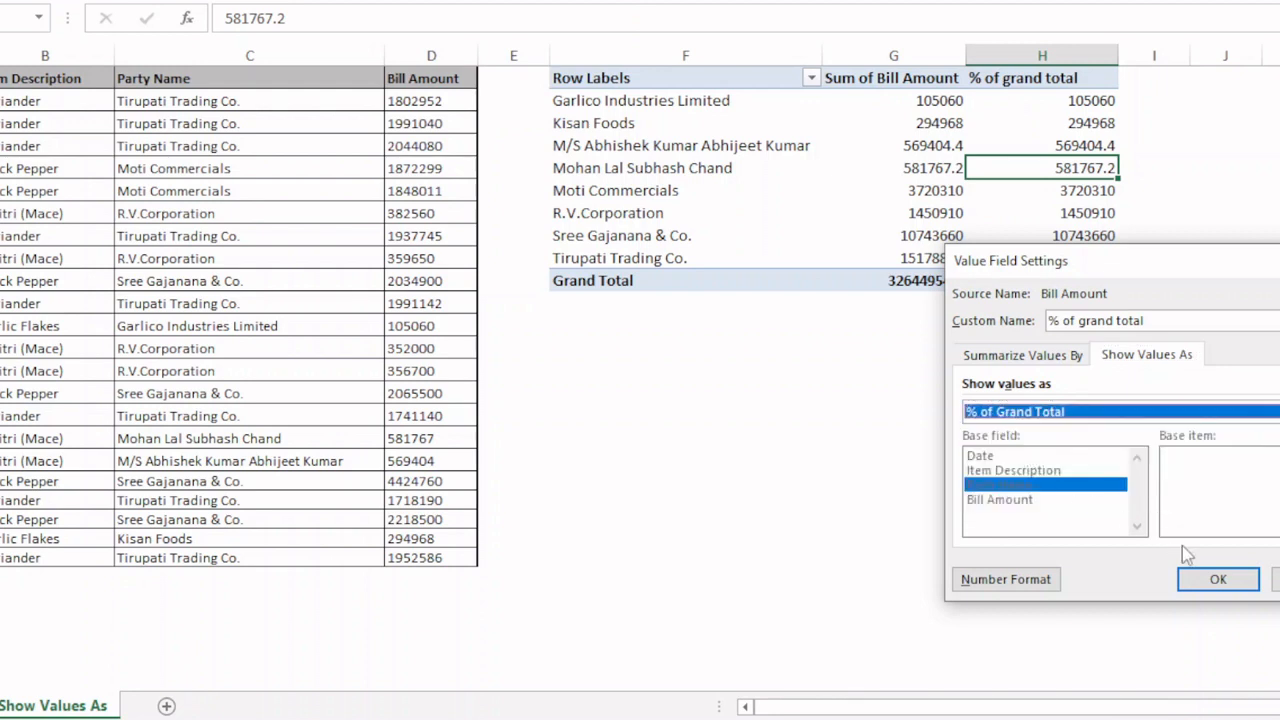
pyautogui.click(1215, 580)
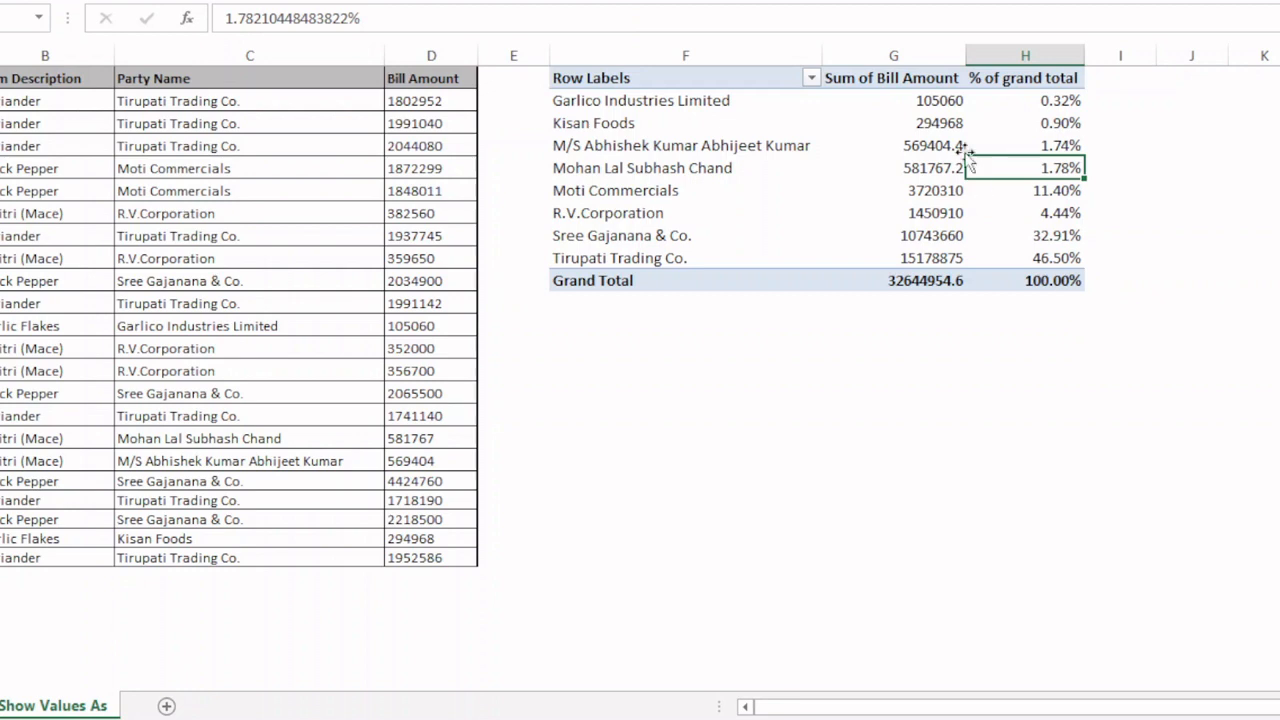
pyautogui.moveTo(935, 162)
pyautogui.moveTo(1082, 215)
# Insert a second pivot table from the bill data A1:D23 on the existing worksheet at cell F13.
pyautogui.click(372, 348)
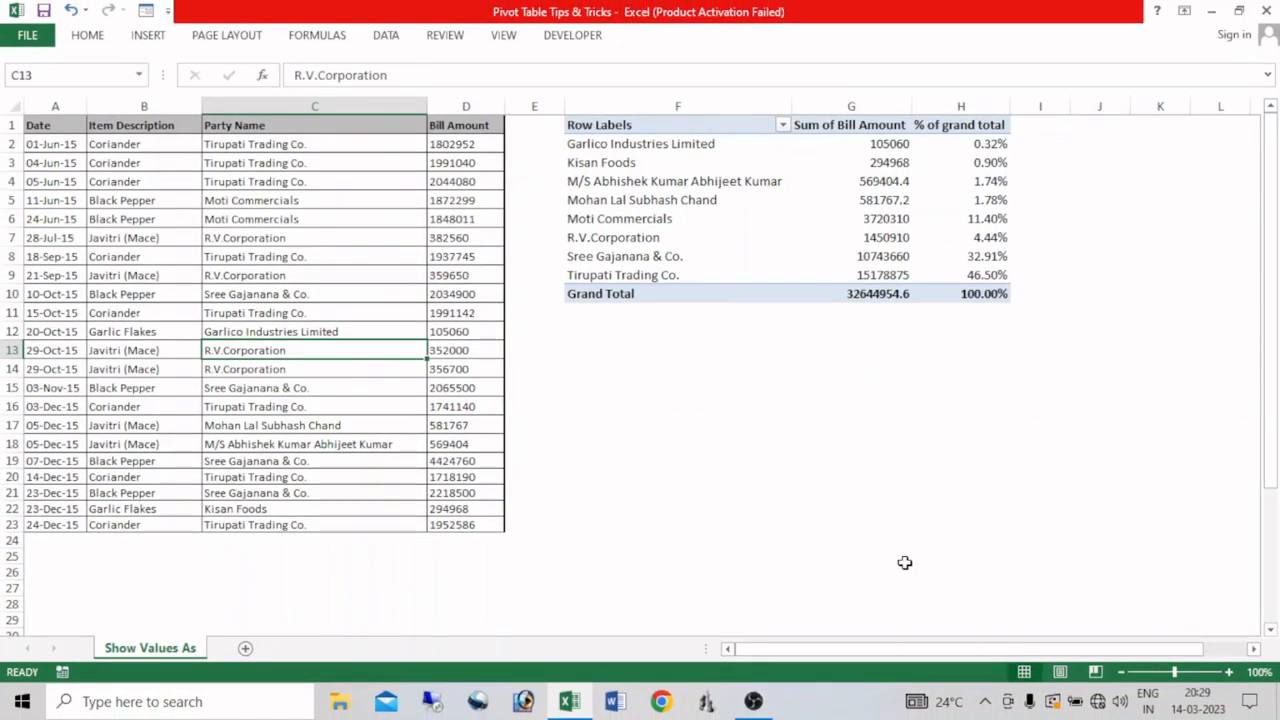
pyautogui.press('alt')
pyautogui.press('n')
pyautogui.press('v')
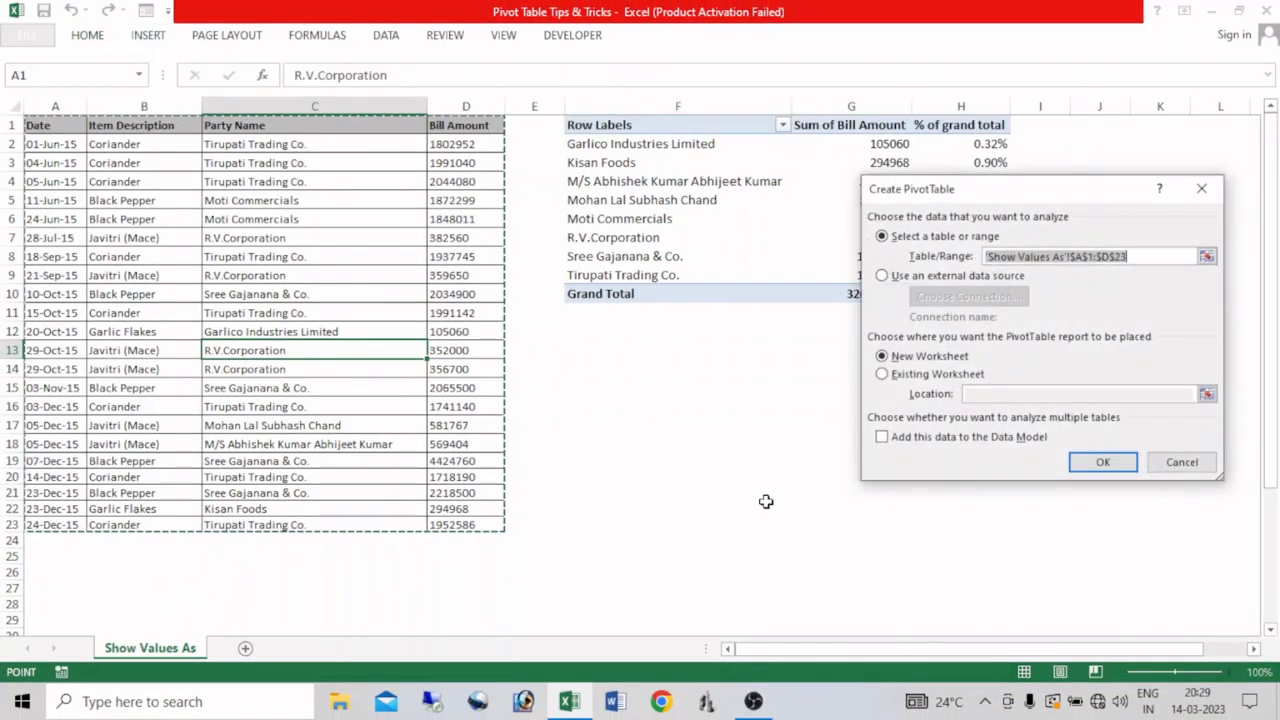
pyautogui.click(881, 373)
pyautogui.click(984, 394)
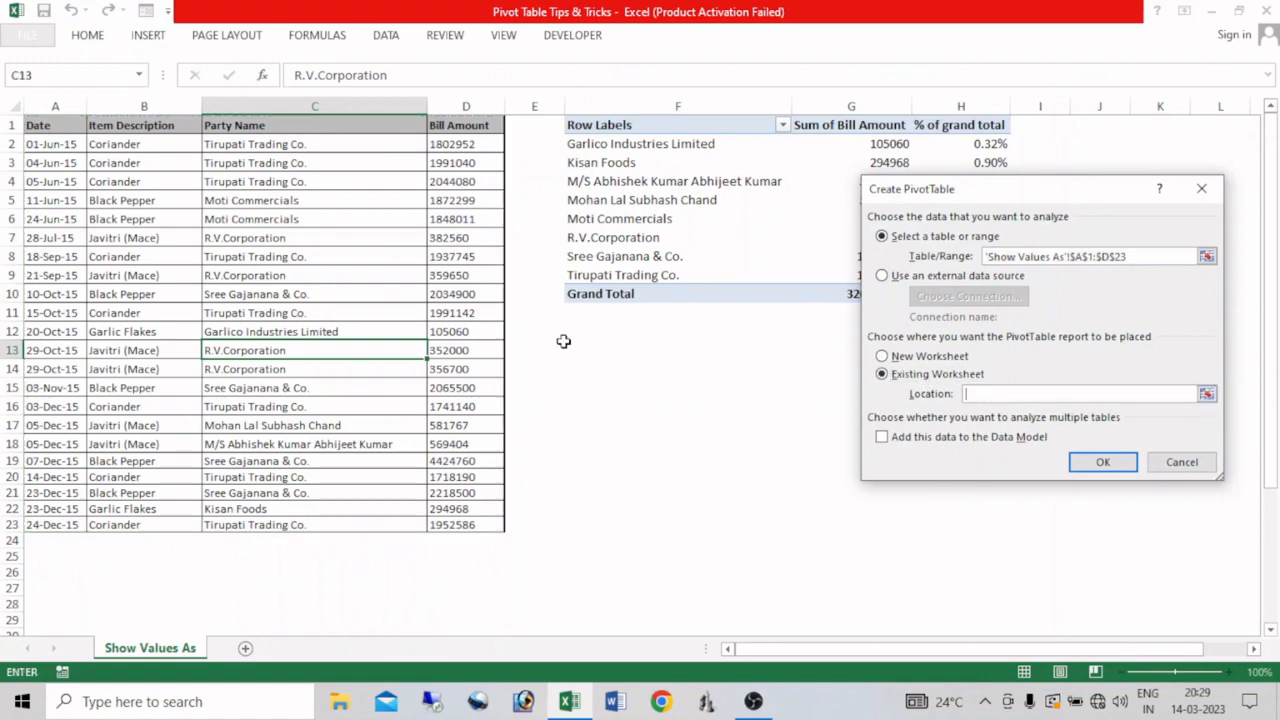
pyautogui.click(594, 346)
pyautogui.click(1100, 462)
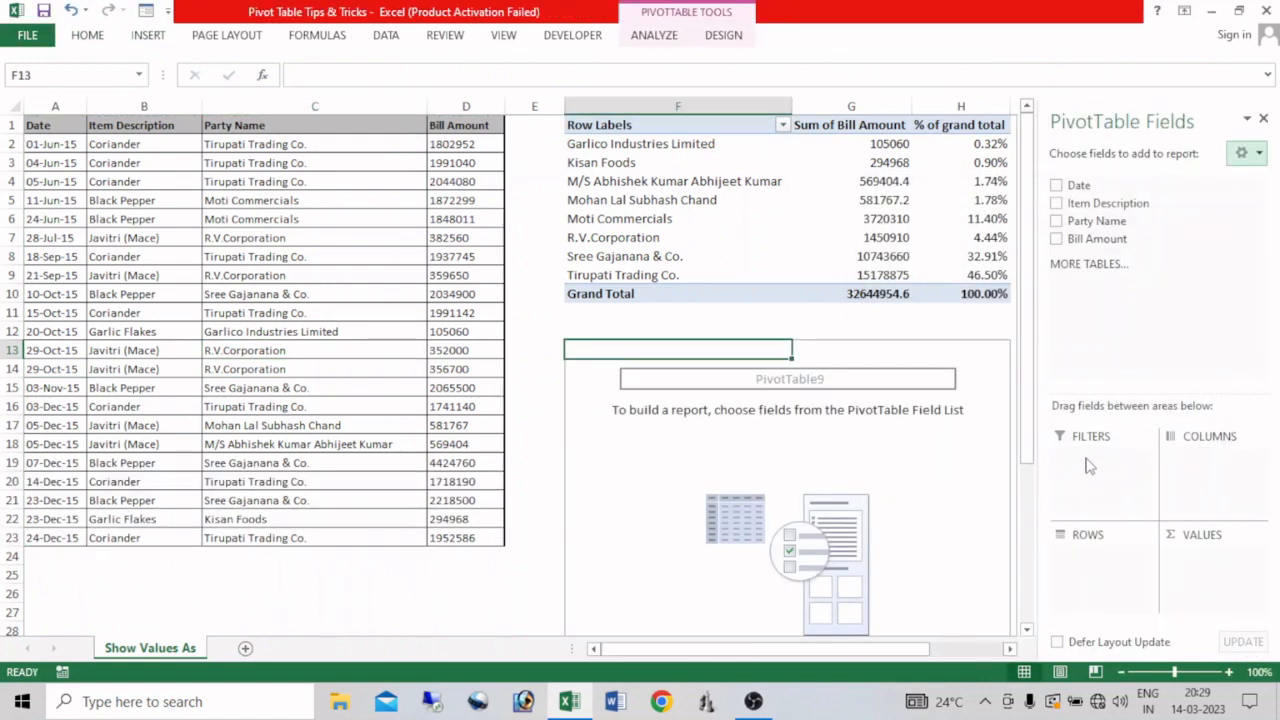
# Lay out the F13 pivot table with Party Name as rows, Item Description as columns and summed Bill Amount values, and close the field list.
pyautogui.click(1057, 221)
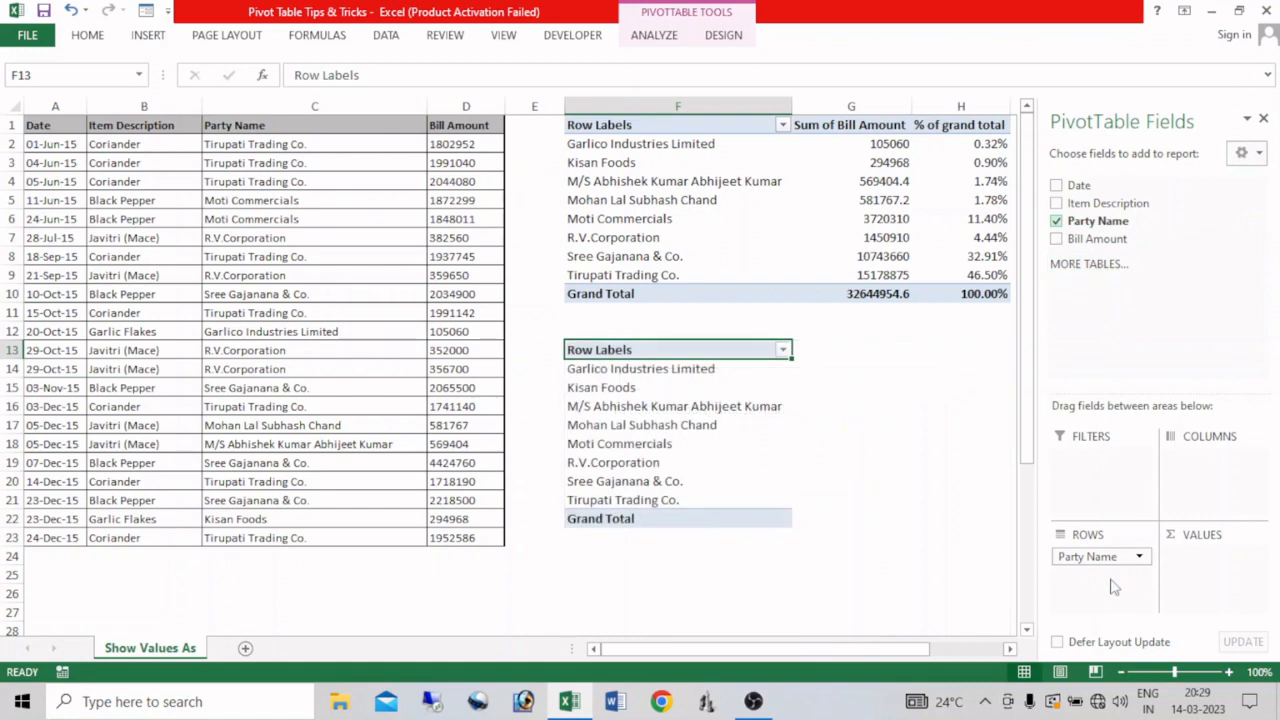
pyautogui.moveTo(1112, 206); pyautogui.dragTo(1218, 458)
pyautogui.moveTo(1097, 239); pyautogui.dragTo(1217, 581)
pyautogui.click(1263, 118)
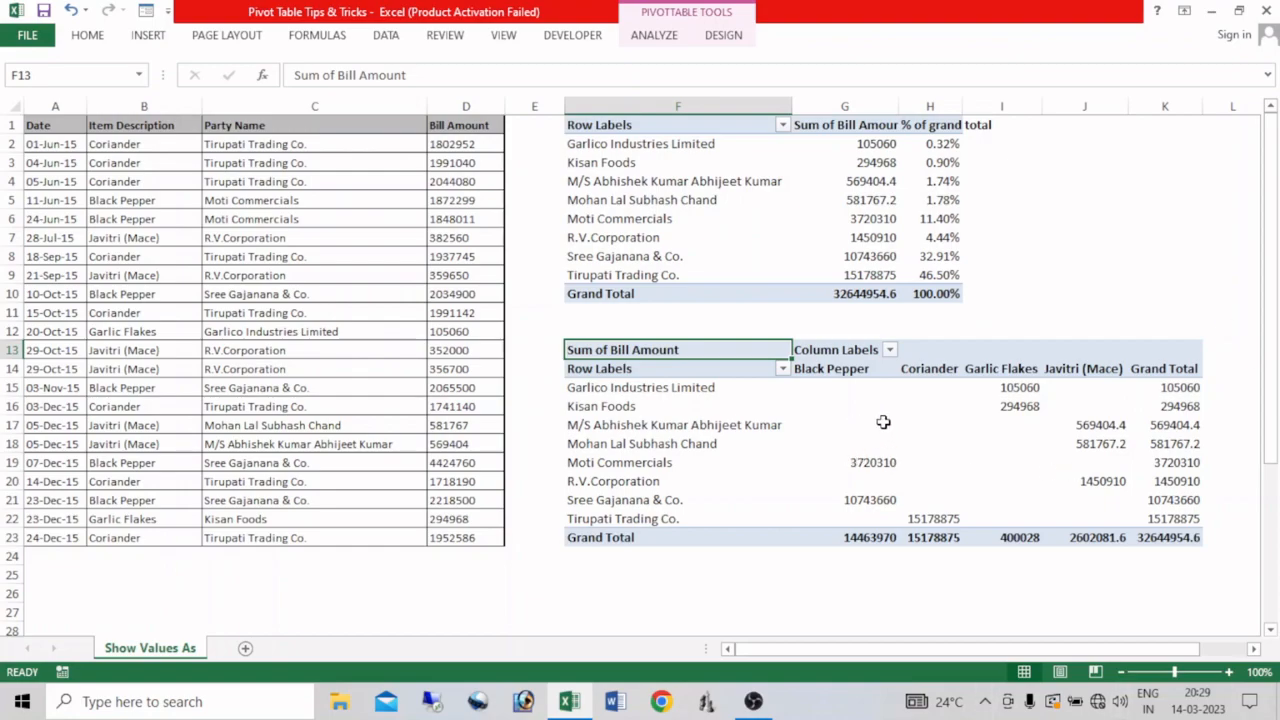
# Set the bill amount values of the pivot table at F13 to show as % of Column Total.
pyautogui.click(917, 425)
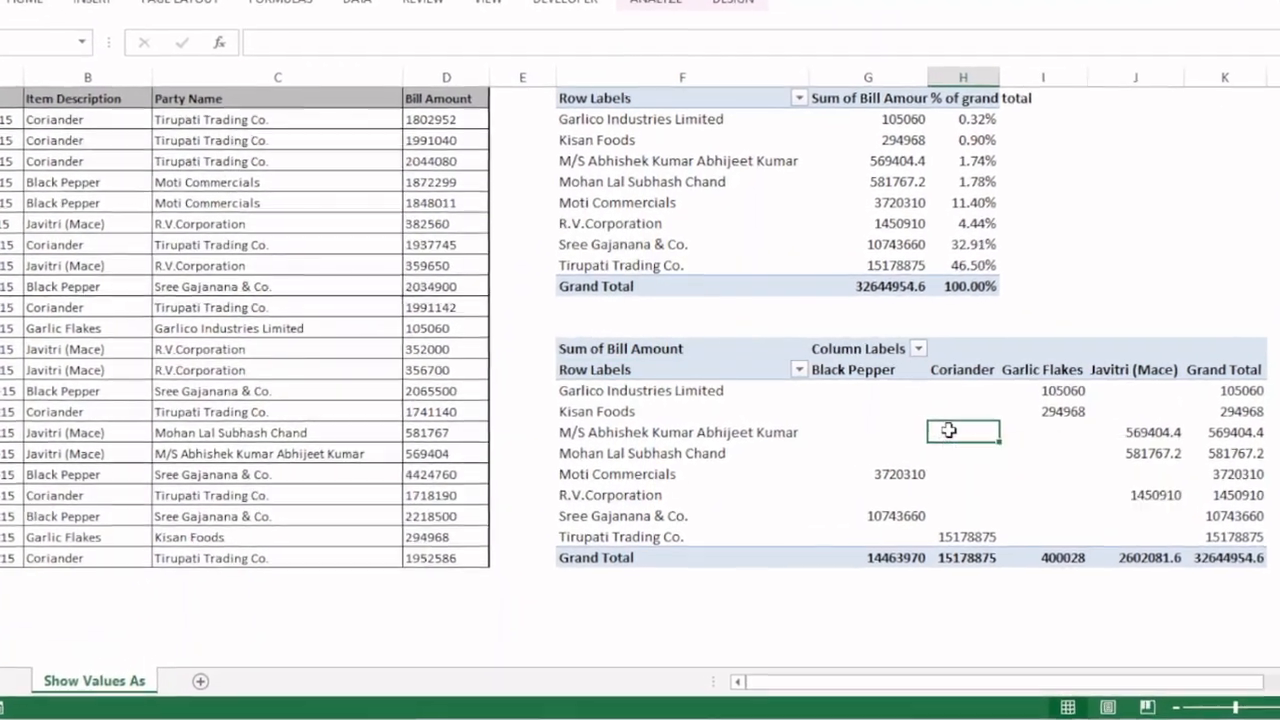
pyautogui.rightClick(948, 430)
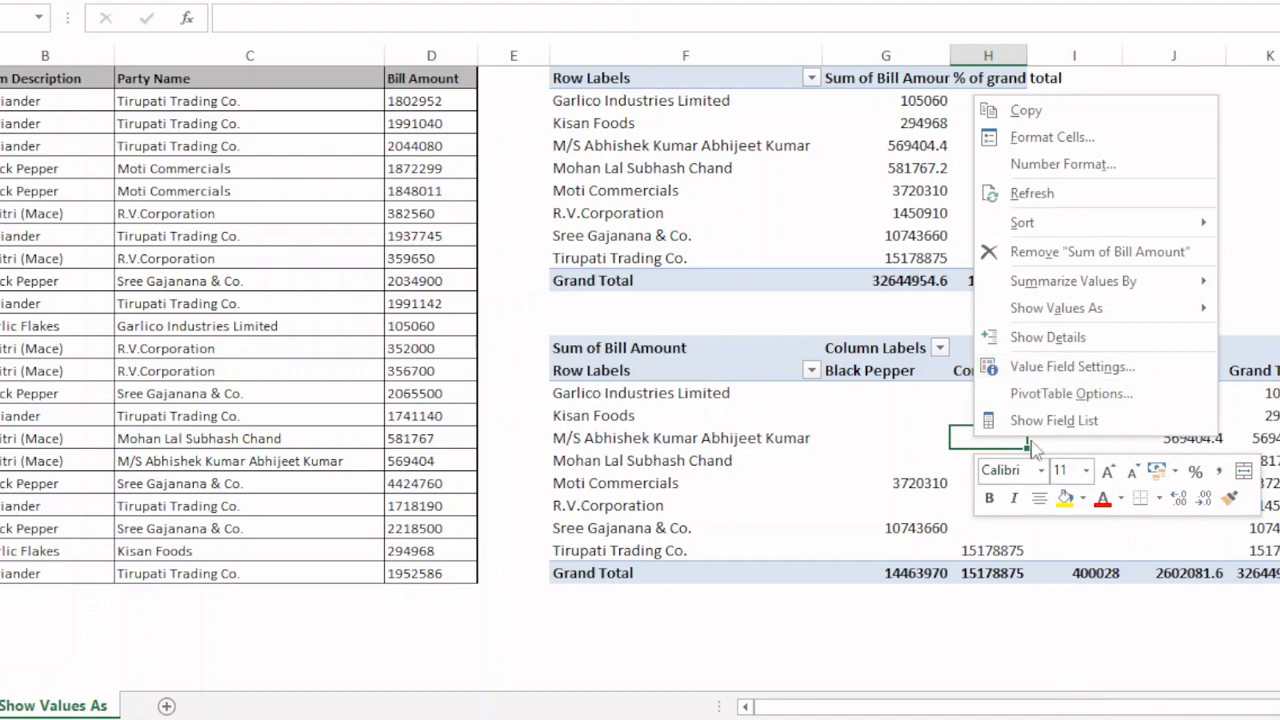
pyautogui.moveTo(1040, 316)
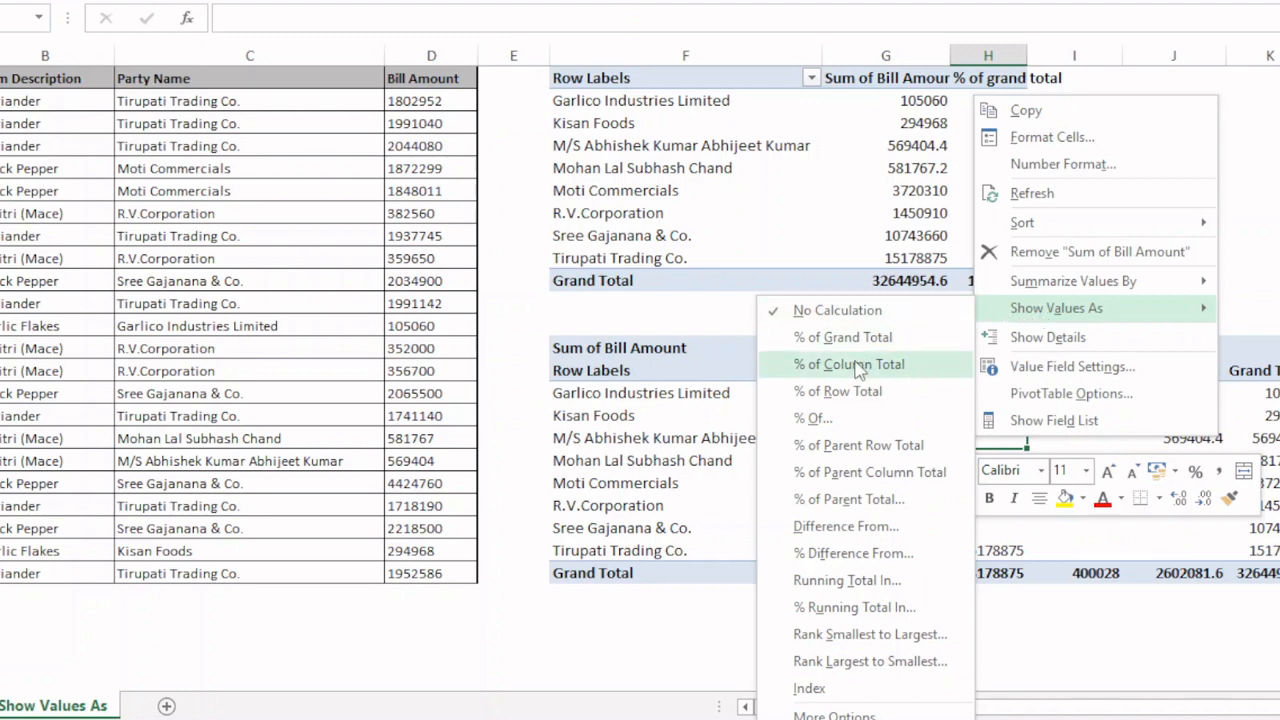
pyautogui.click(1040, 368)
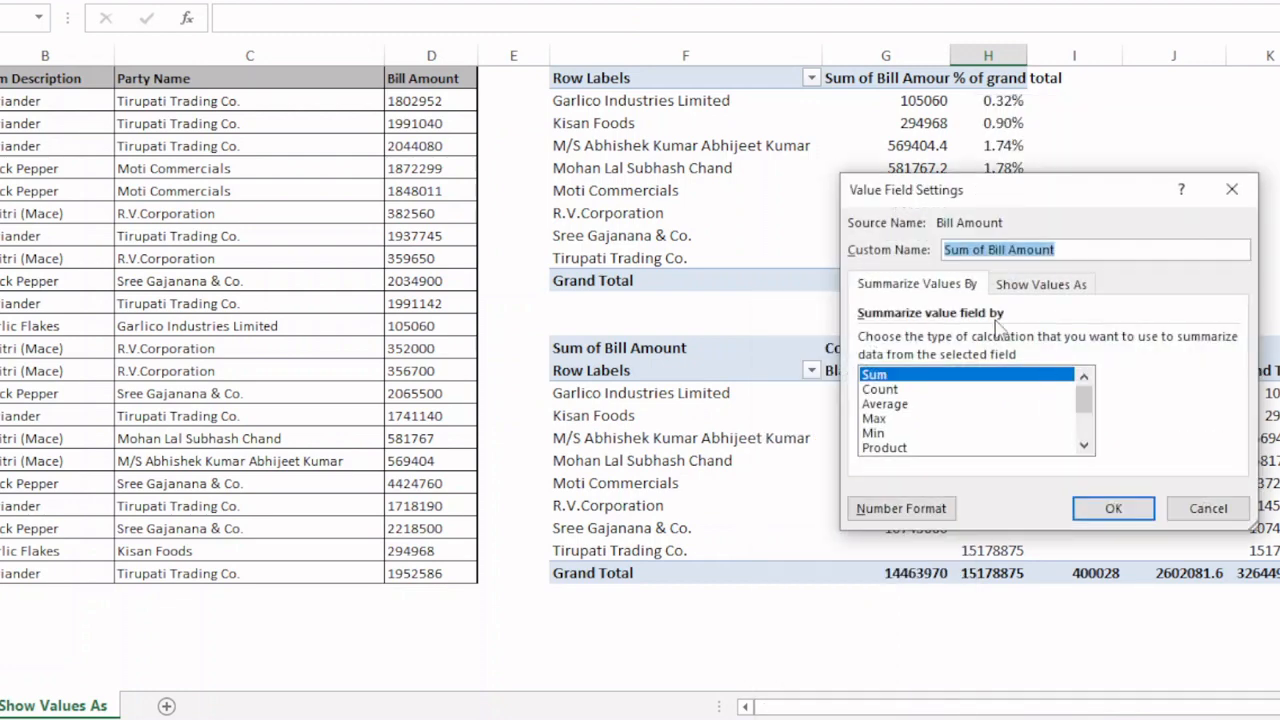
pyautogui.click(1022, 286)
pyautogui.click(965, 342)
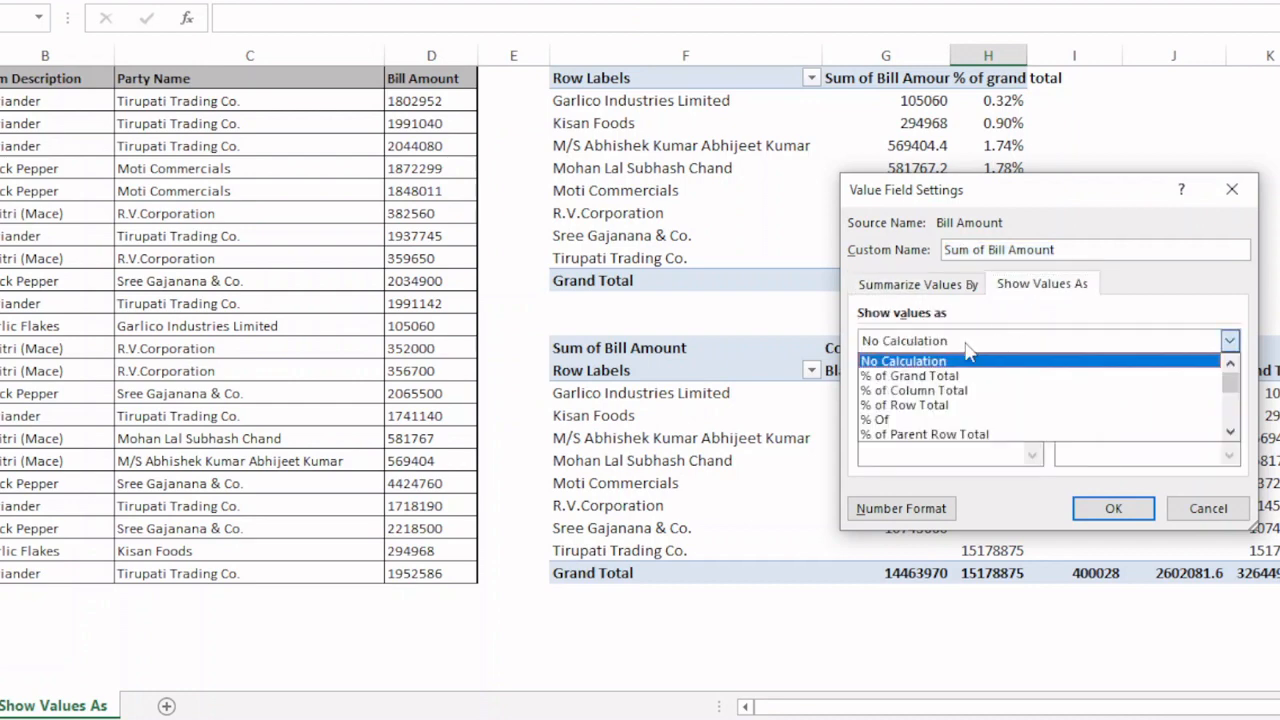
pyautogui.click(926, 392)
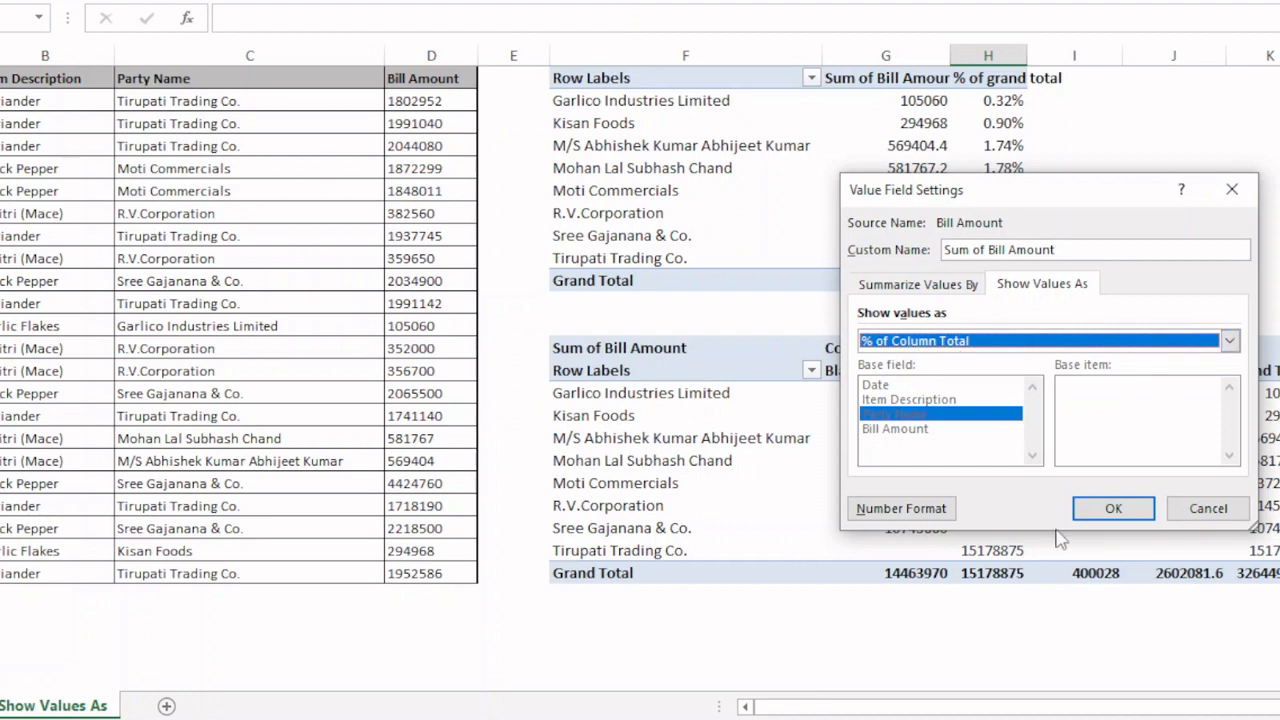
pyautogui.click(1103, 510)
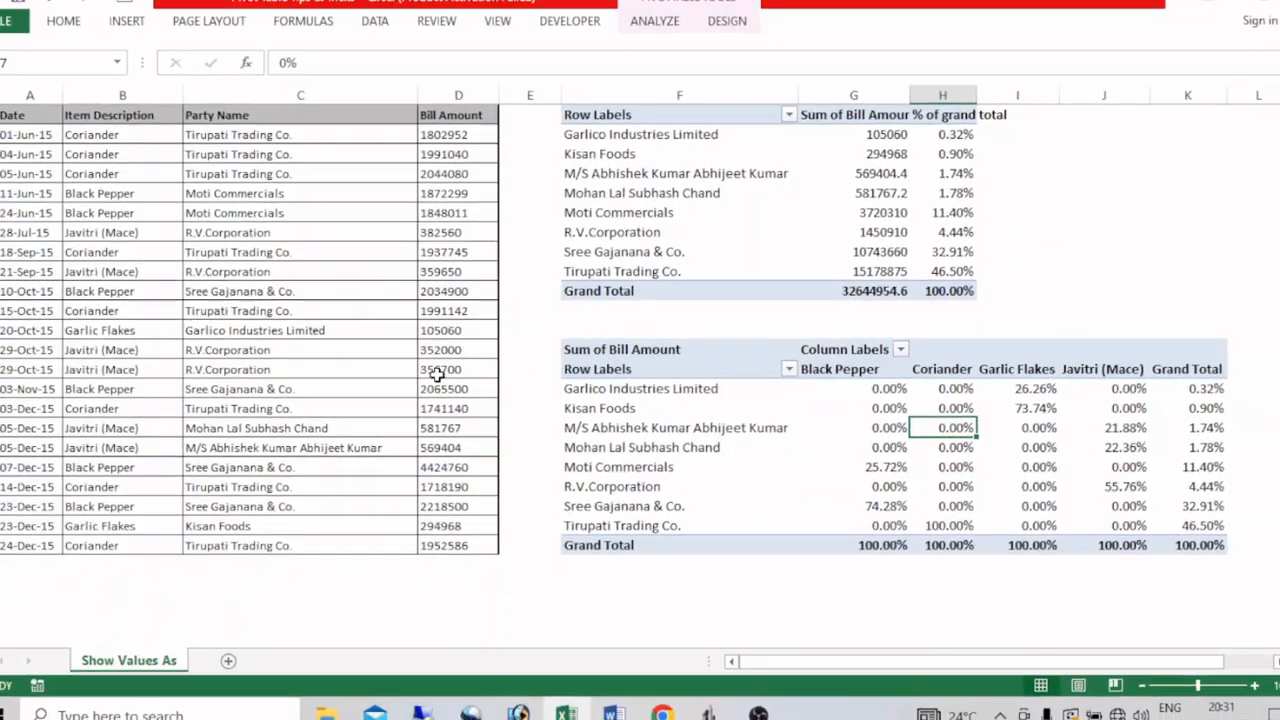
# Insert a third pivot table from the bill data A1:D23 on the existing worksheet at cell F25.
pyautogui.click(280, 370)
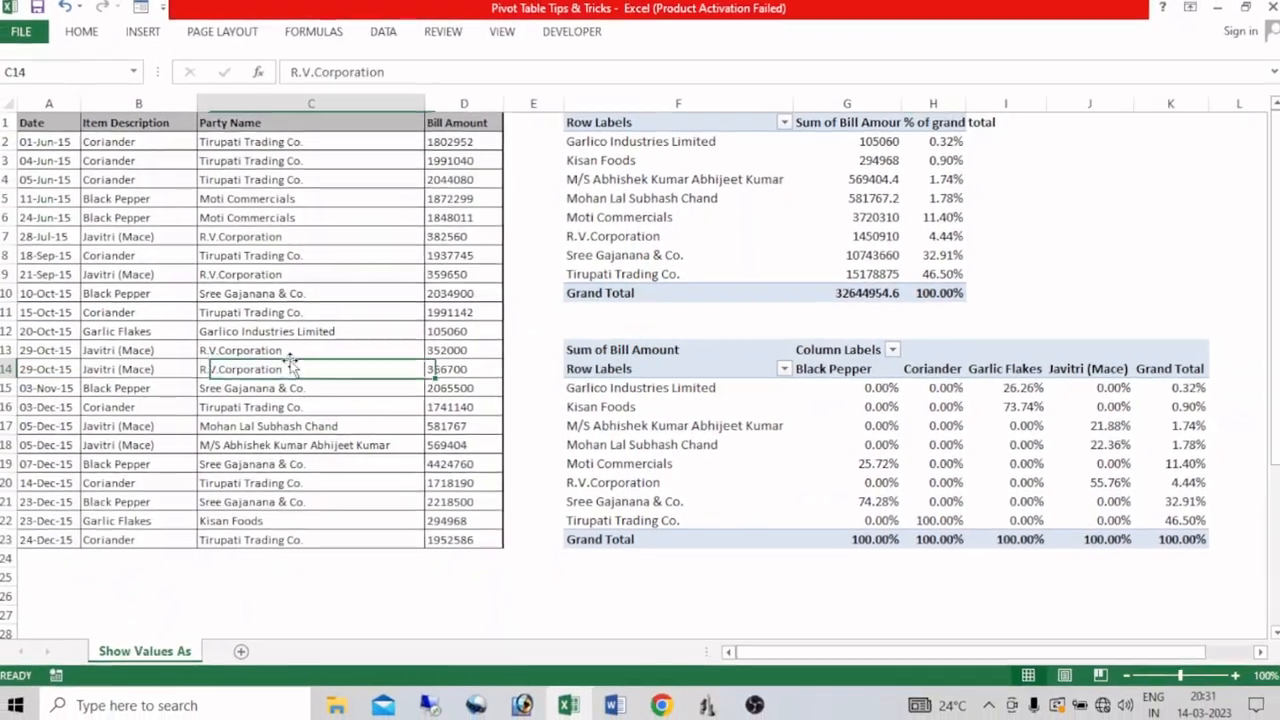
pyautogui.press('alt')
pyautogui.press('n')
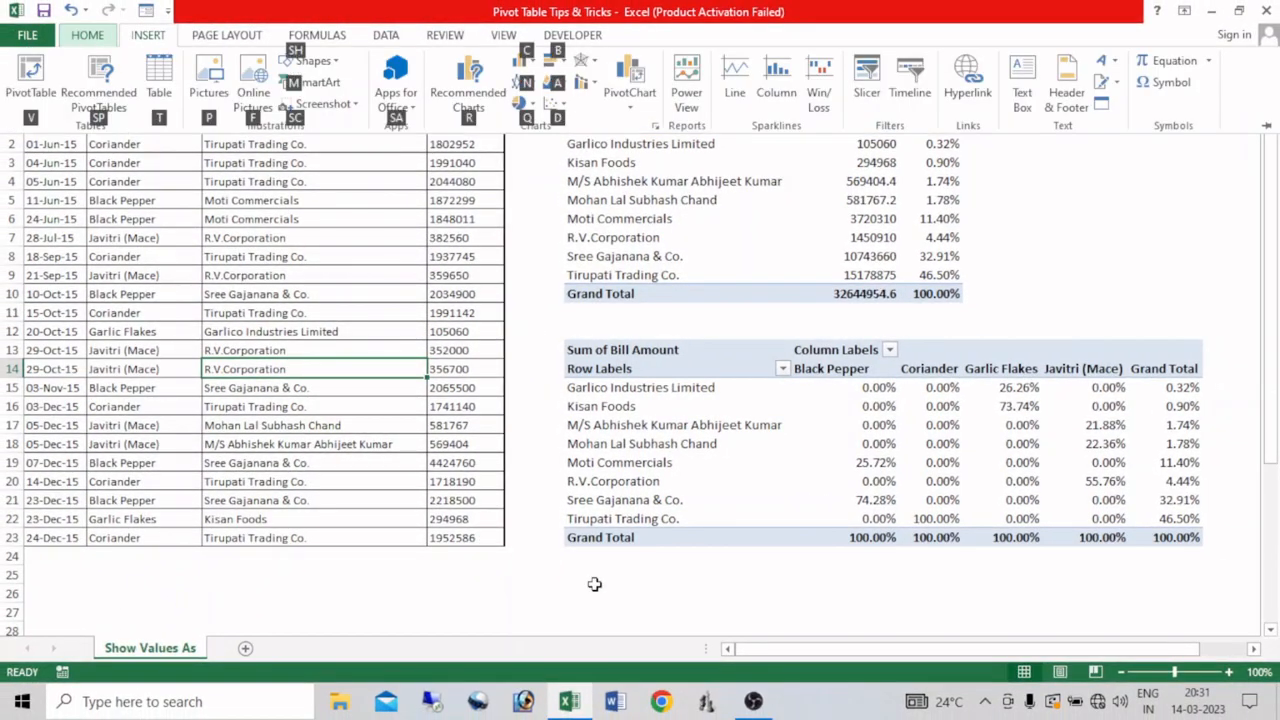
pyautogui.press('v')
pyautogui.click(917, 374)
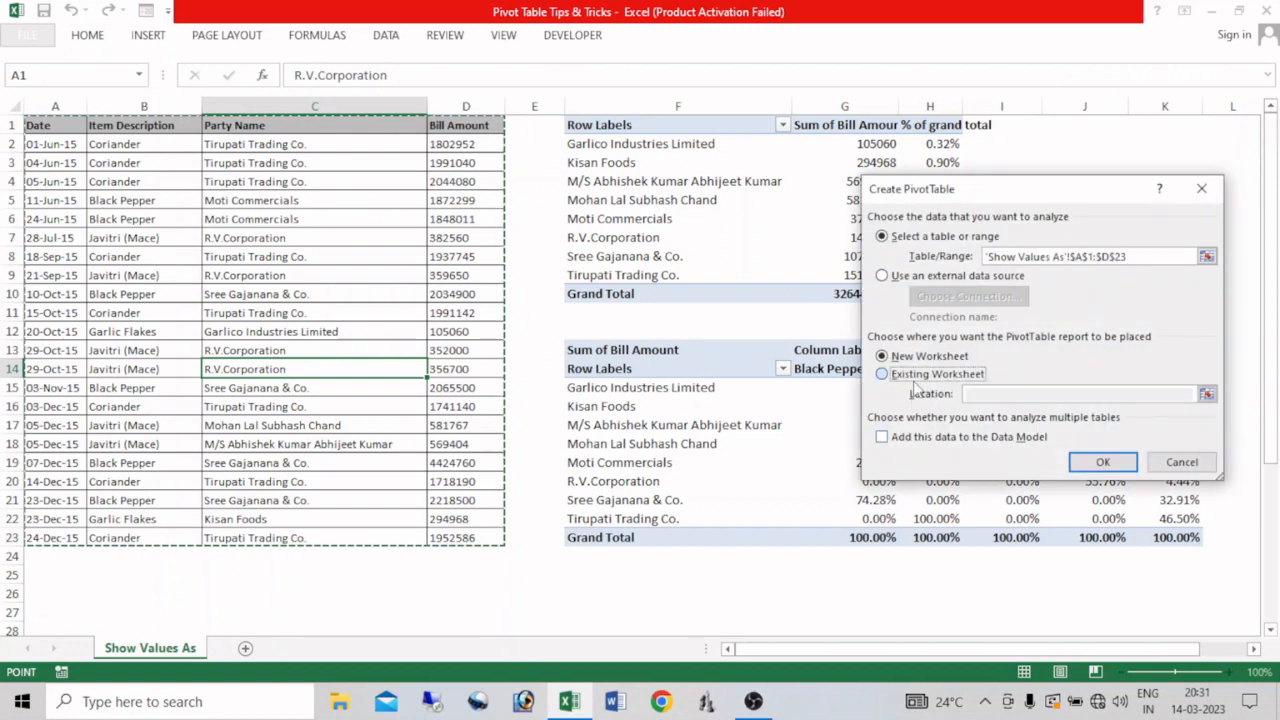
pyautogui.click(585, 572)
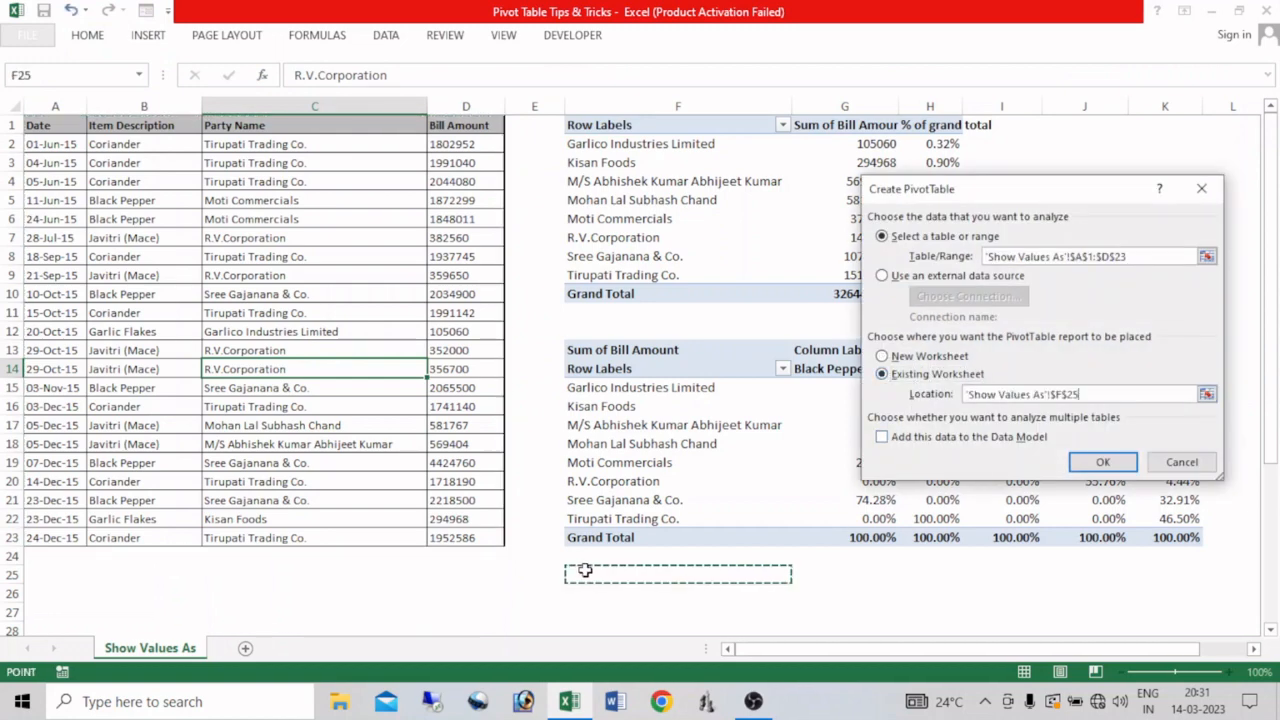
pyautogui.click(1100, 463)
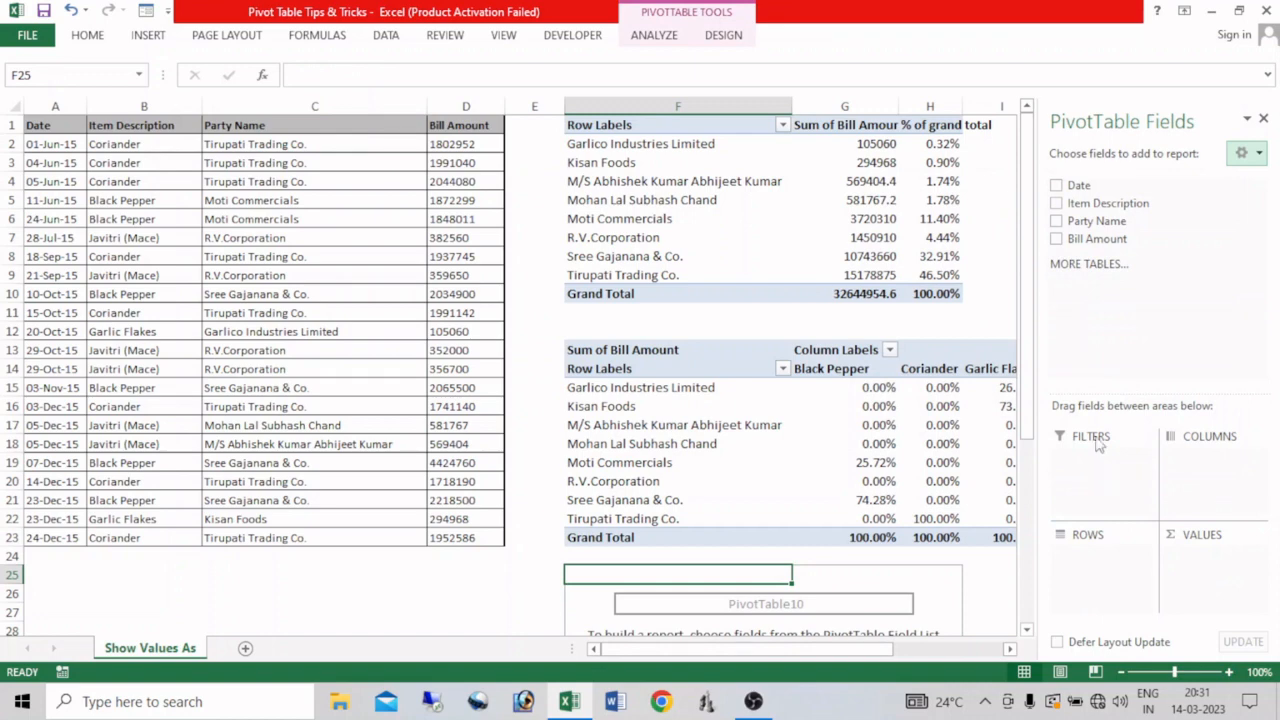
# Lay out the F25 pivot table with Party Name as rows, Item Description as columns and summed Bill Amount values, and close the field list.
pyautogui.click(1056, 221)
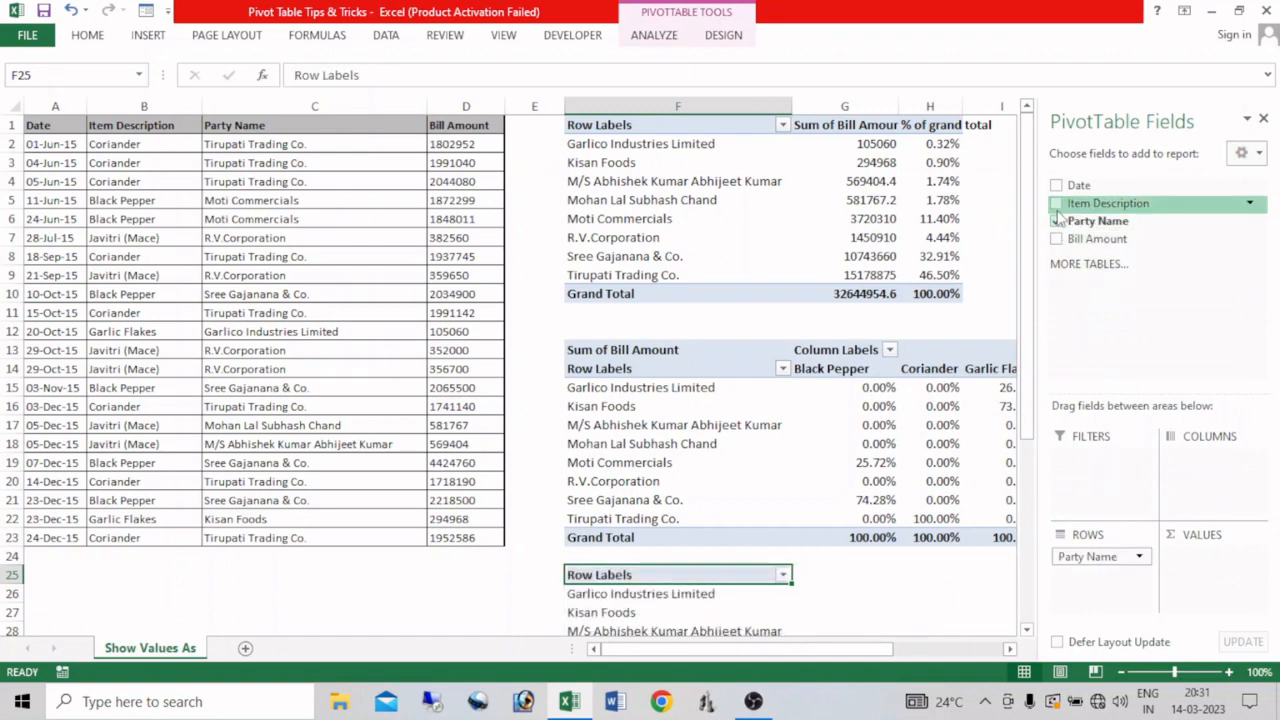
pyautogui.moveTo(1062, 205); pyautogui.dragTo(1210, 462)
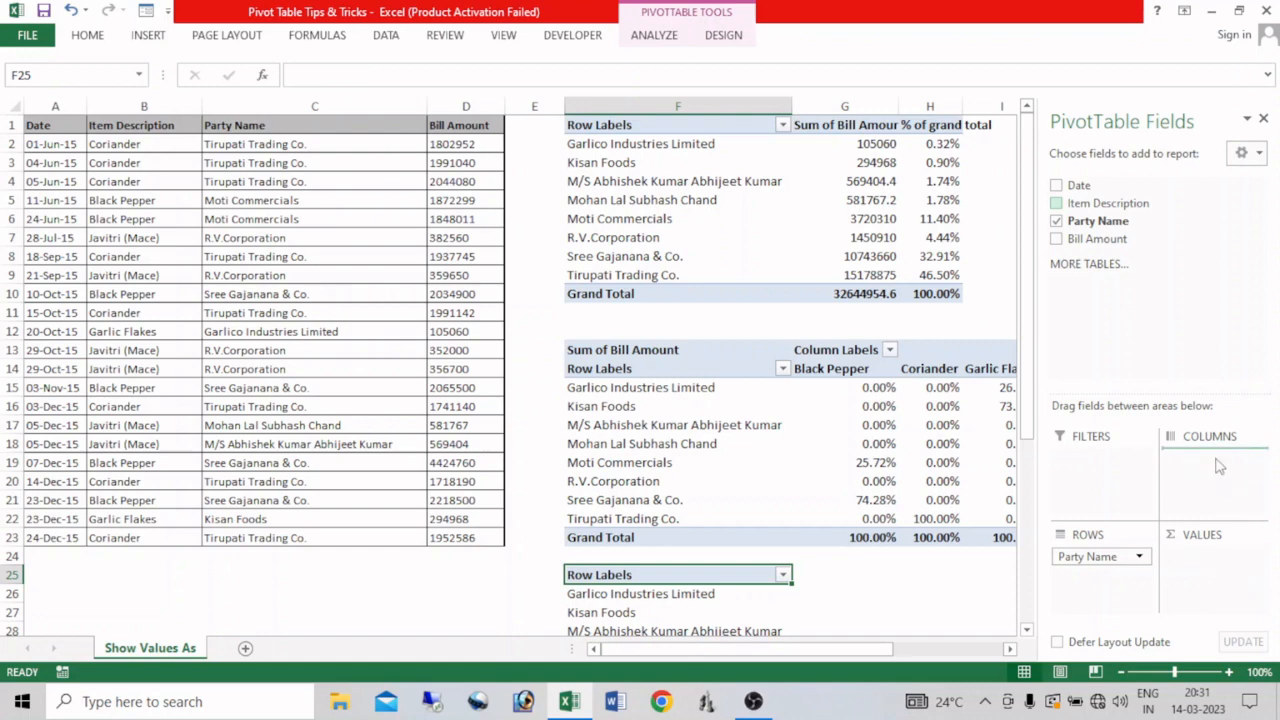
pyautogui.moveTo(1095, 240); pyautogui.dragTo(1216, 585)
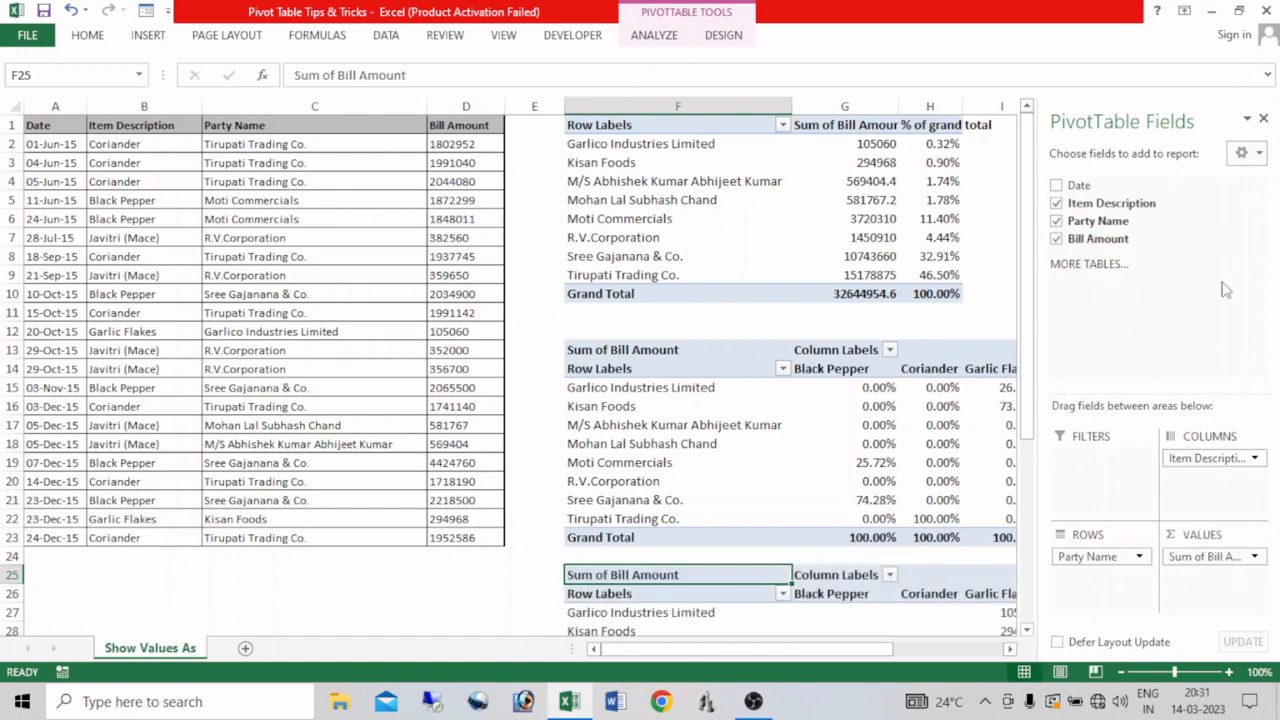
pyautogui.click(1263, 118)
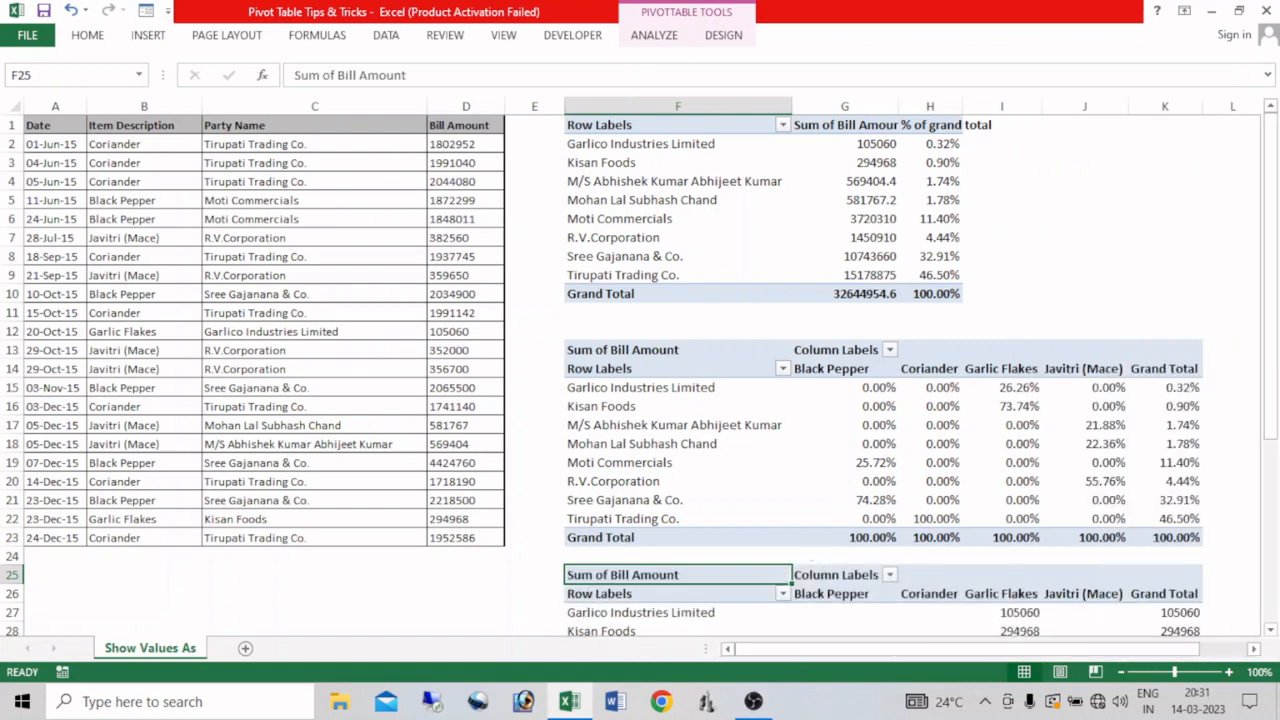
# Set the bill amount values of the pivot table at F25 to show as % of Row Total.
pyautogui.click(1271, 631)
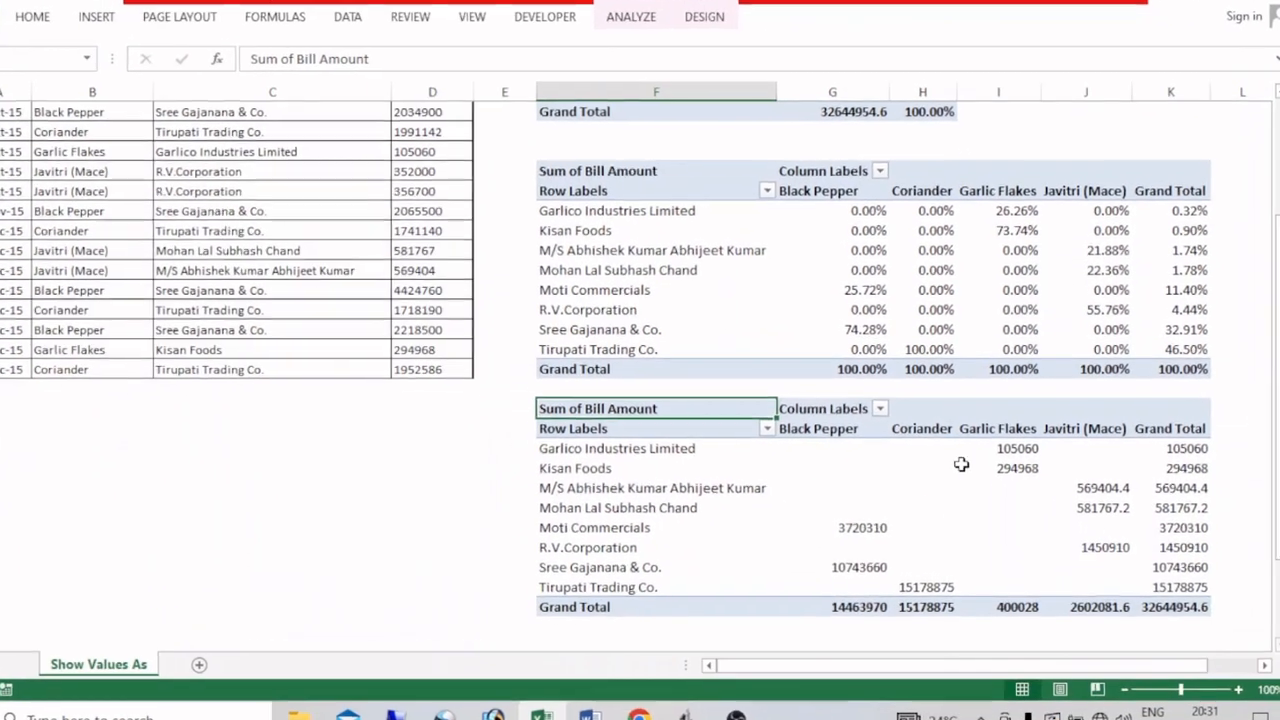
pyautogui.rightClick(932, 540)
pyautogui.click(980, 458)
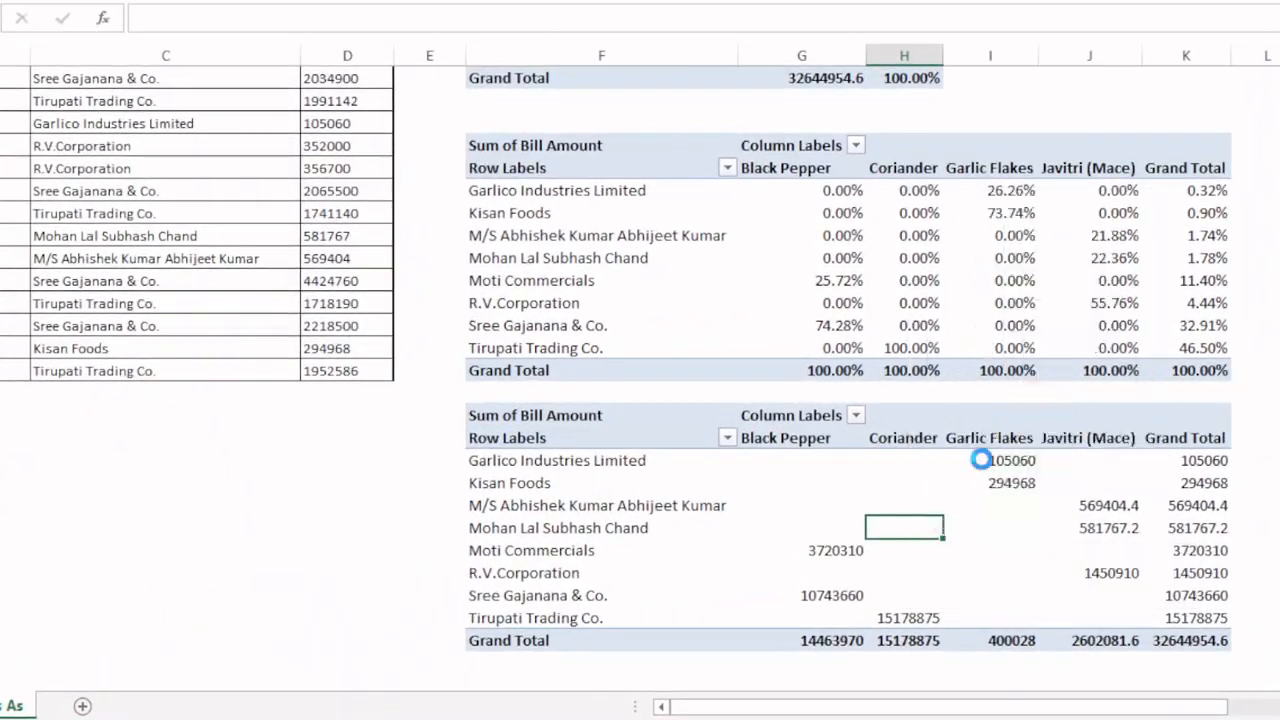
pyautogui.click(955, 378)
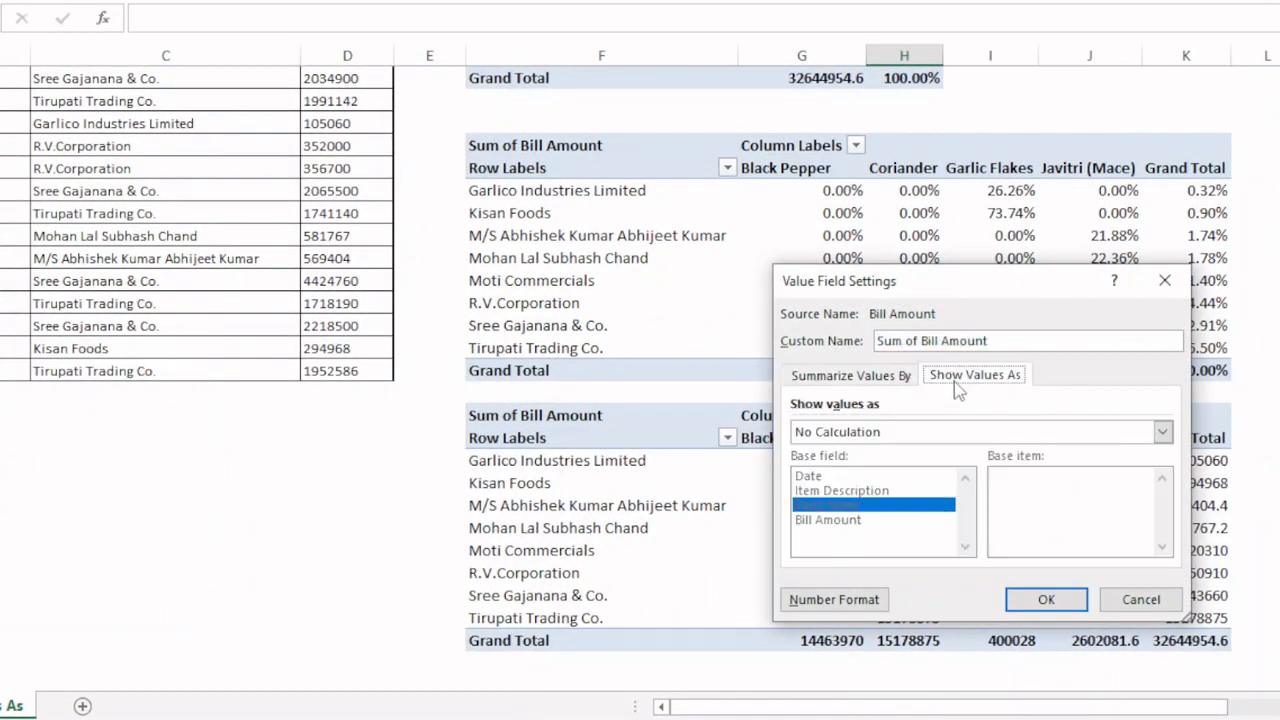
pyautogui.click(914, 435)
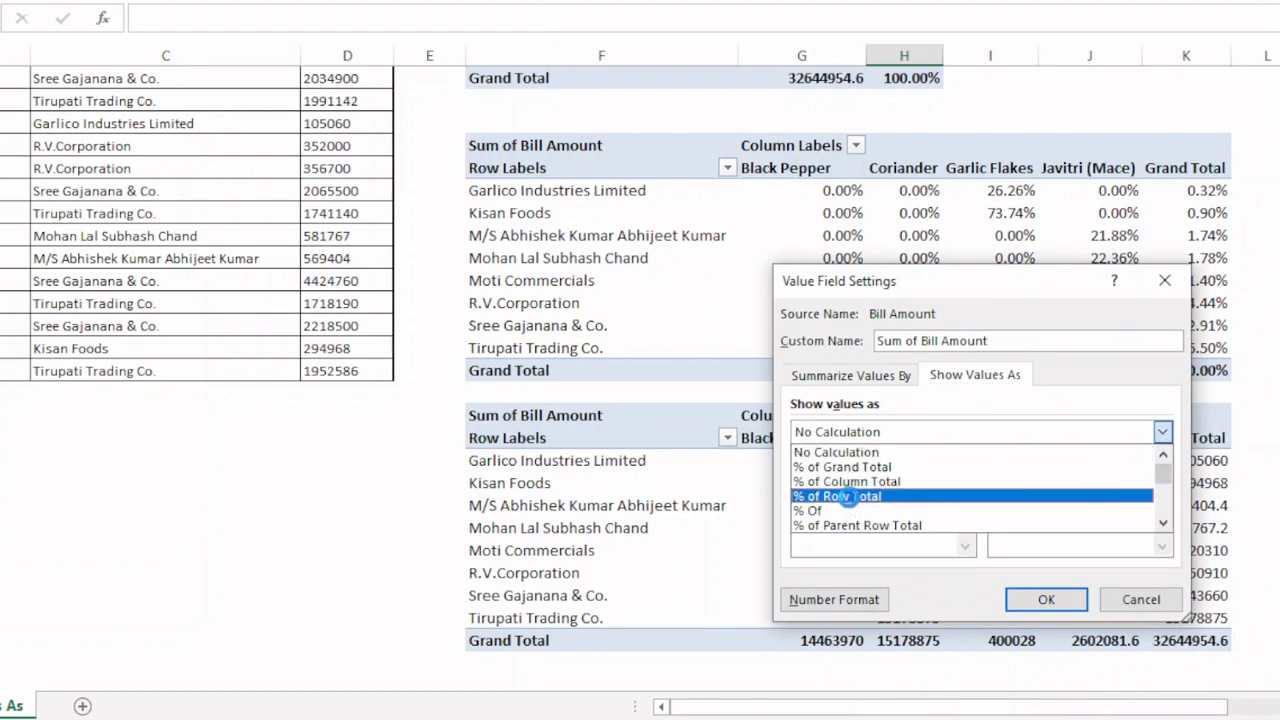
pyautogui.click(858, 498)
pyautogui.click(1040, 597)
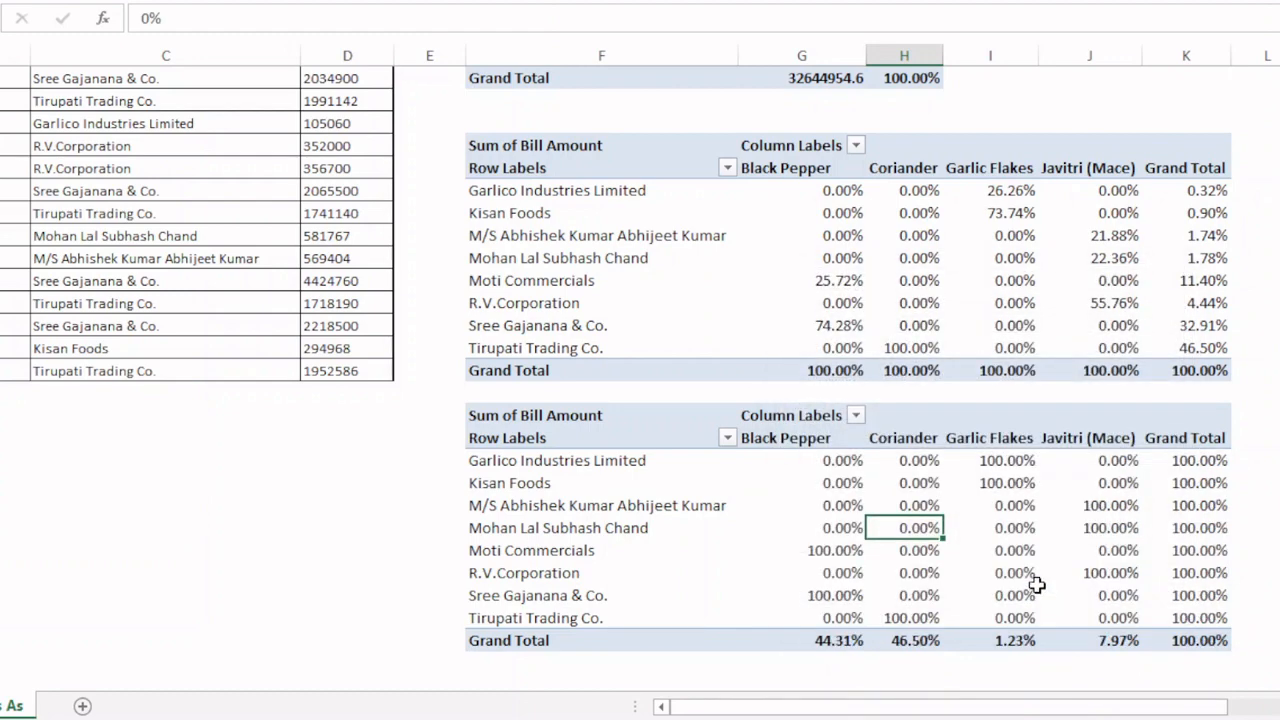
pyautogui.scroll(-2, 577, 249)
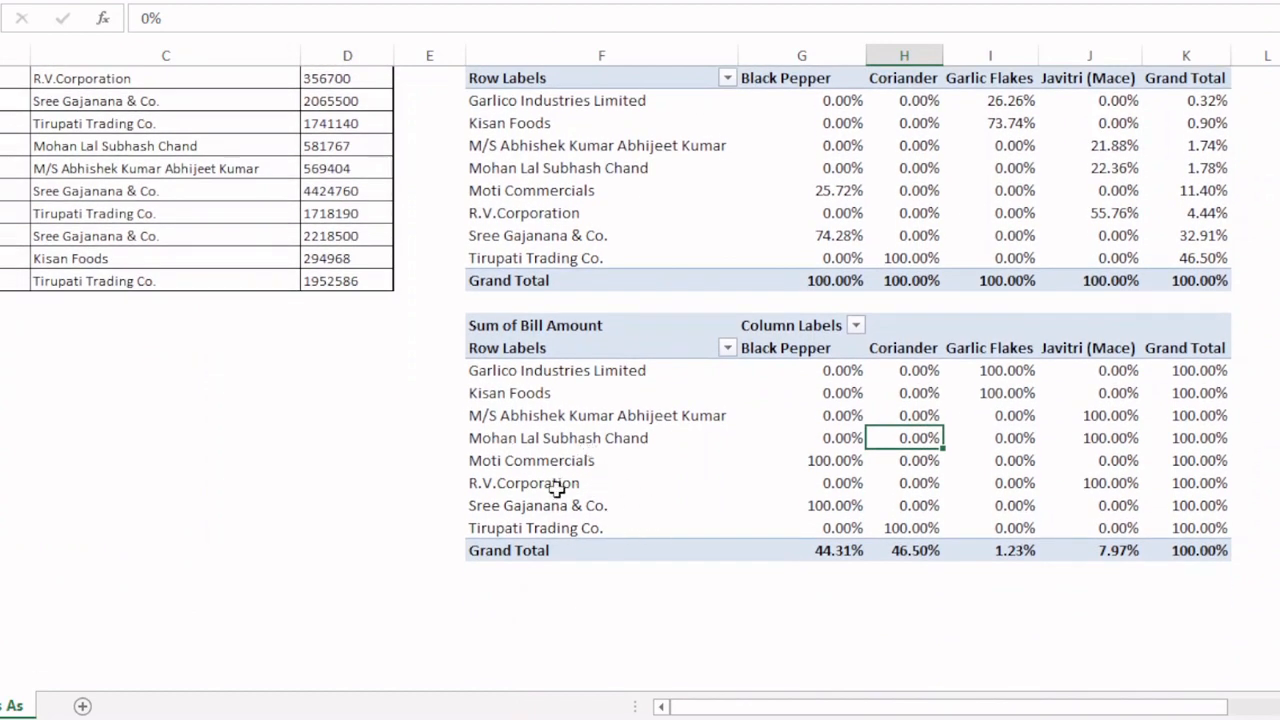
pyautogui.moveTo(1184, 526)
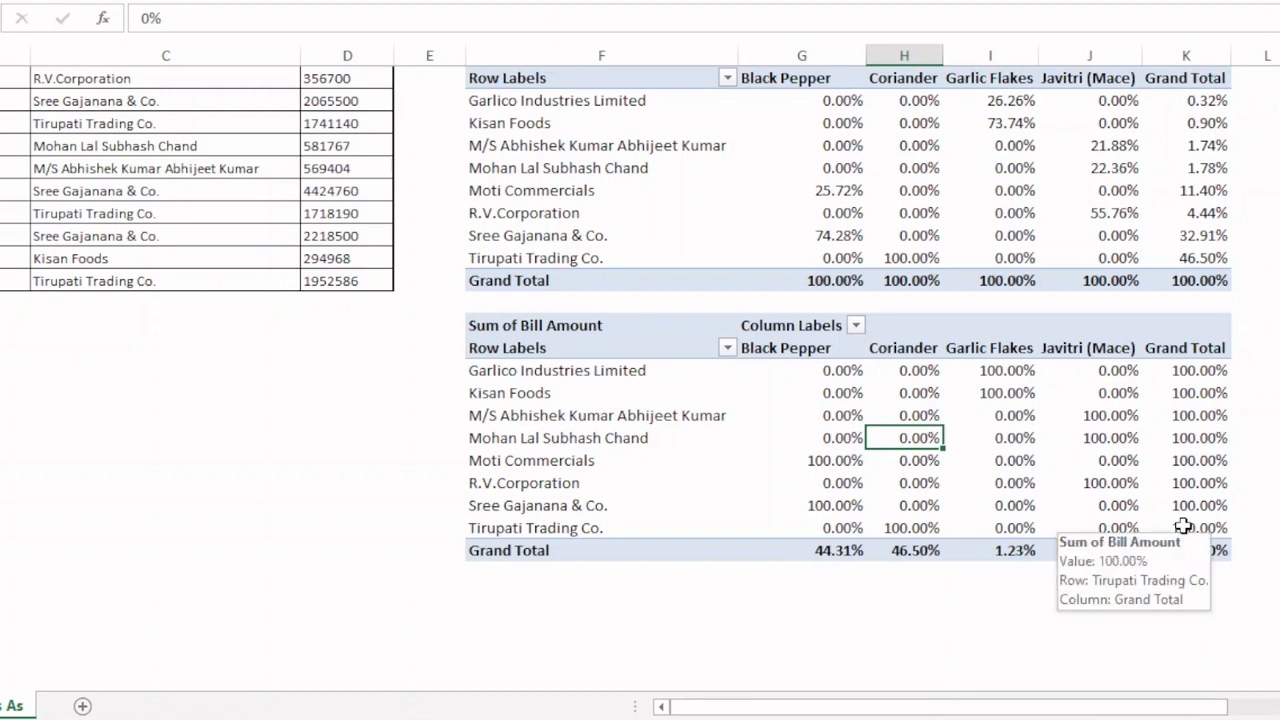